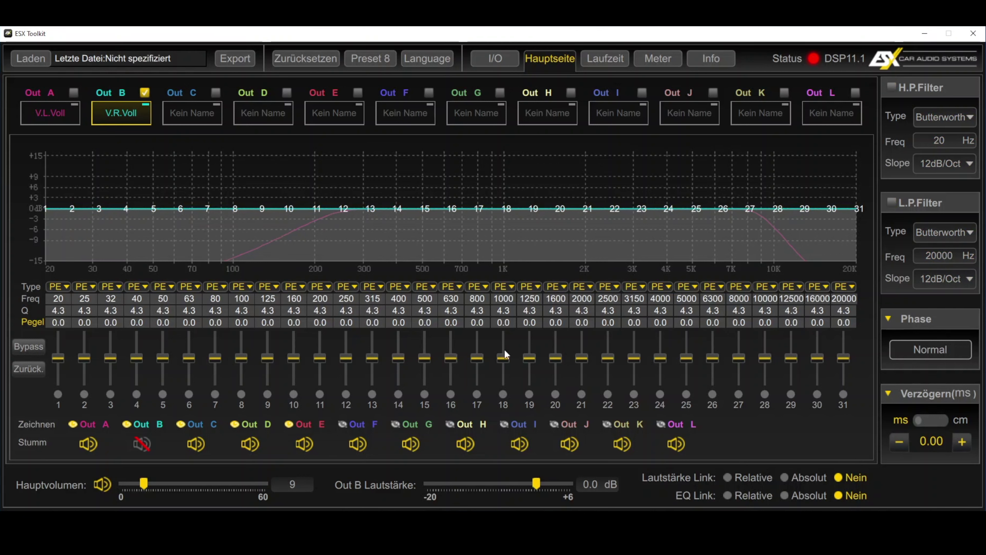
# Step: Tick Out A and Out B and set Lautstärke Link to Relative
pyautogui.click(216, 94)
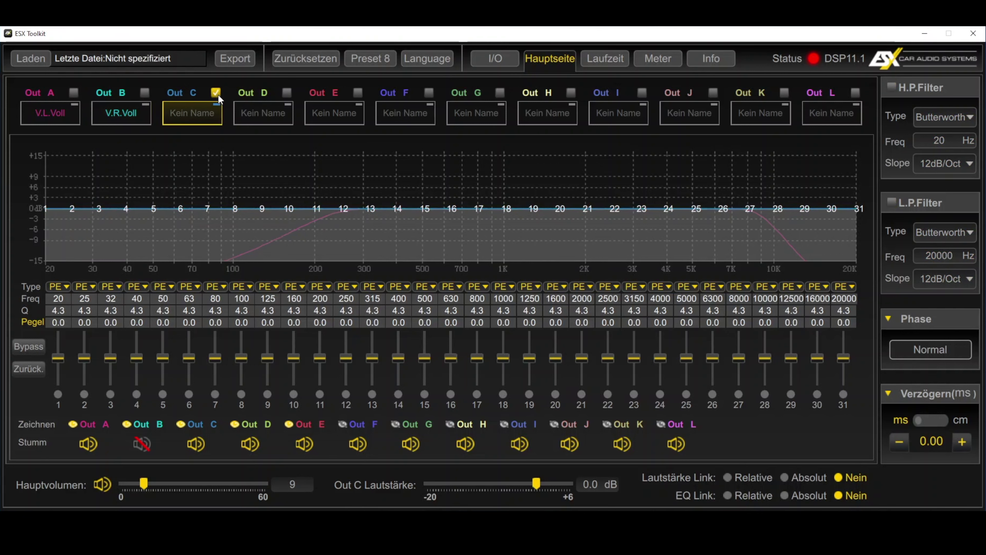
pyautogui.click(290, 95)
pyautogui.click(74, 94)
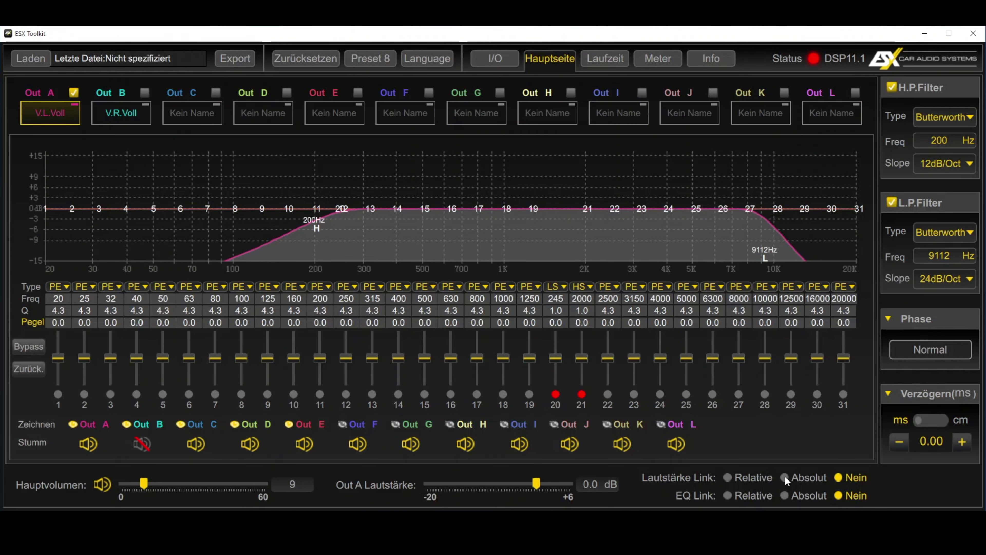
pyautogui.click(727, 478)
pyautogui.click(146, 94)
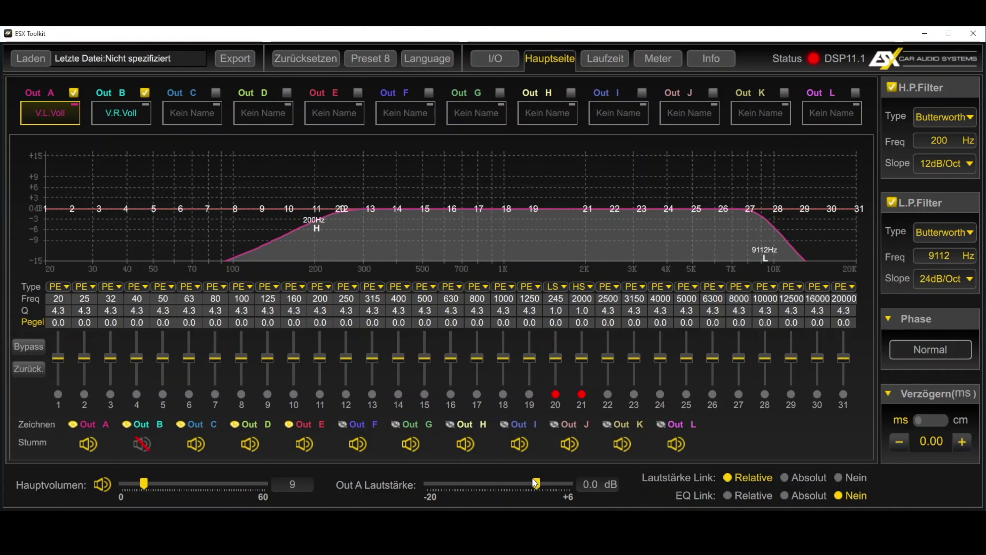
# Step: Raise Out A's volume, then unlink the volumes and return Out B to 0.0 dB
pyautogui.moveTo(536, 483); pyautogui.dragTo(550, 485)
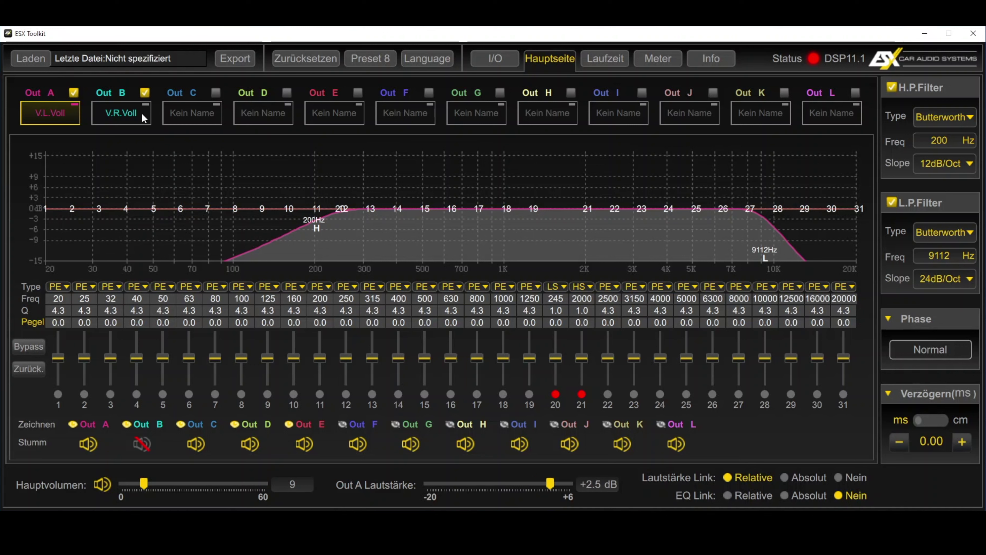
pyautogui.click(120, 112)
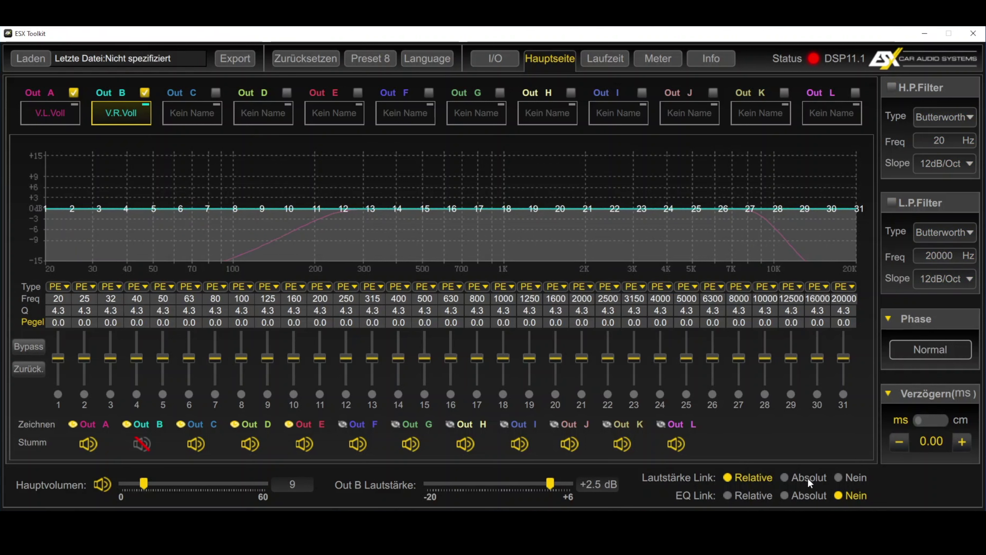
pyautogui.click(838, 478)
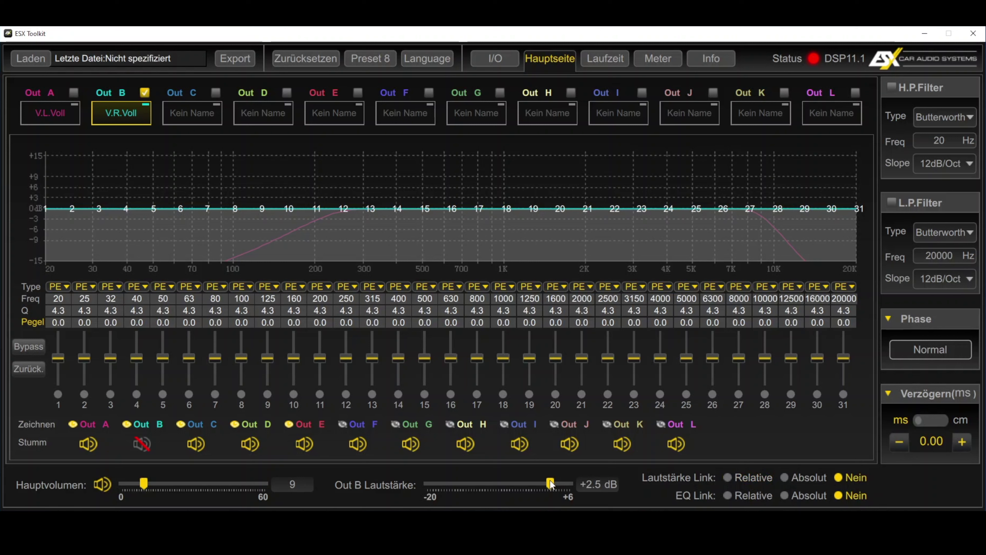
pyautogui.moveTo(549, 483); pyautogui.dragTo(536, 483)
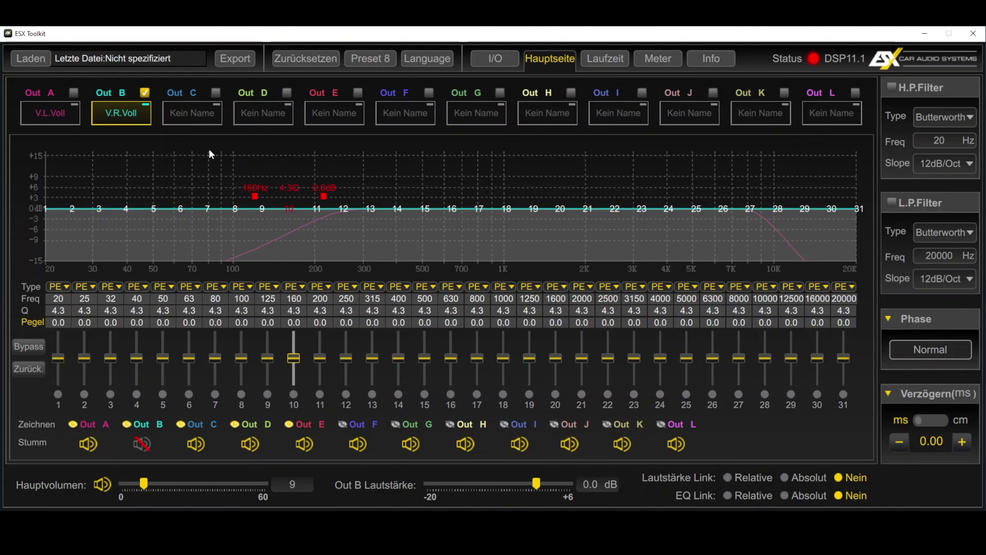
pyautogui.click(54, 109)
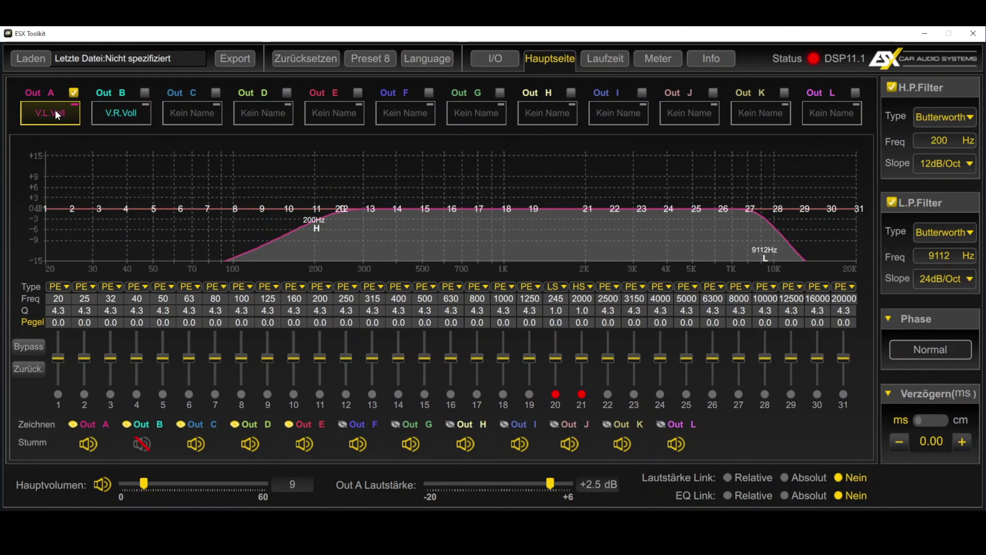
pyautogui.click(112, 111)
# Step: Relink volumes relatively and bring Out A back to 0.0 dB, leaving Out B at -5.0 dB
pyautogui.click(728, 478)
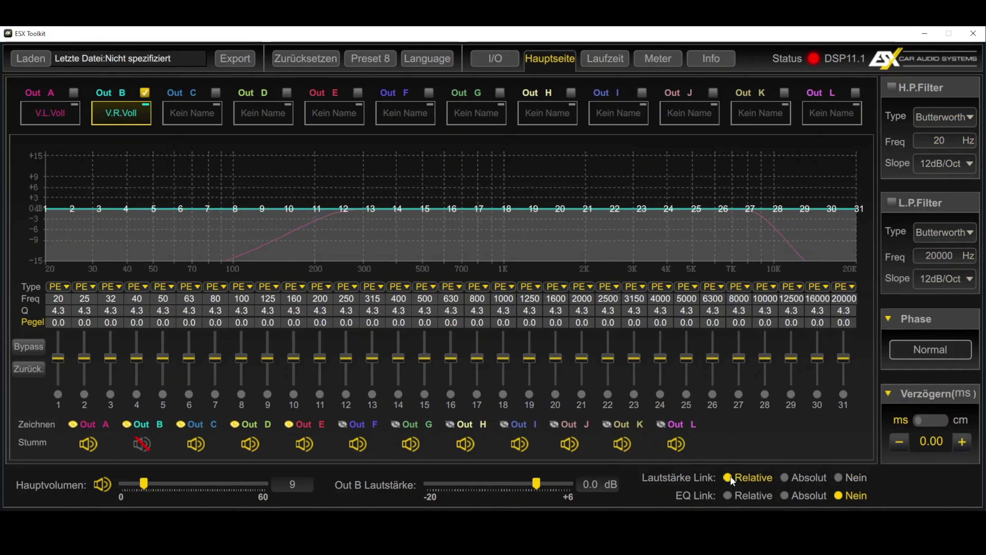
pyautogui.moveTo(537, 484); pyautogui.dragTo(524, 486)
pyautogui.click(39, 107)
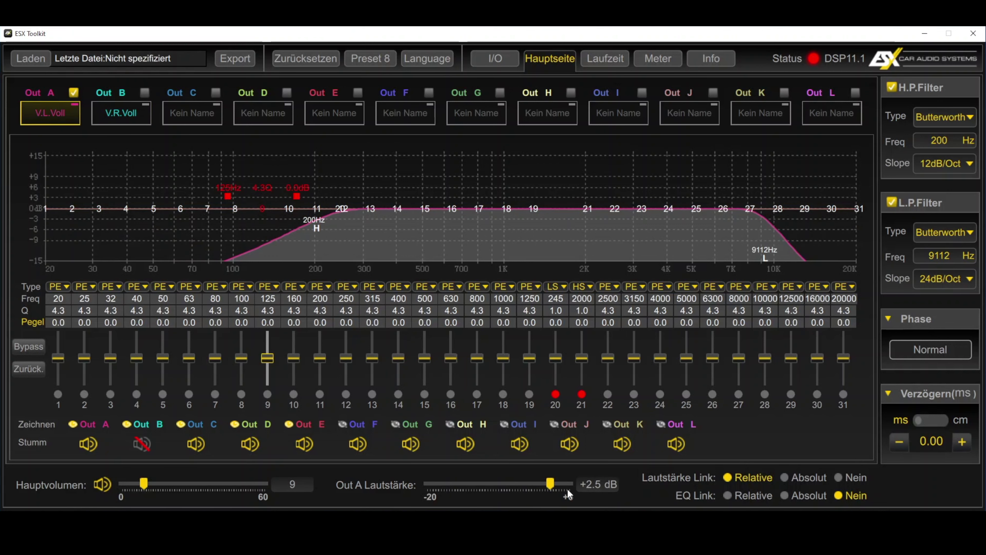
pyautogui.click(145, 94)
pyautogui.moveTo(551, 484); pyautogui.dragTo(537, 486)
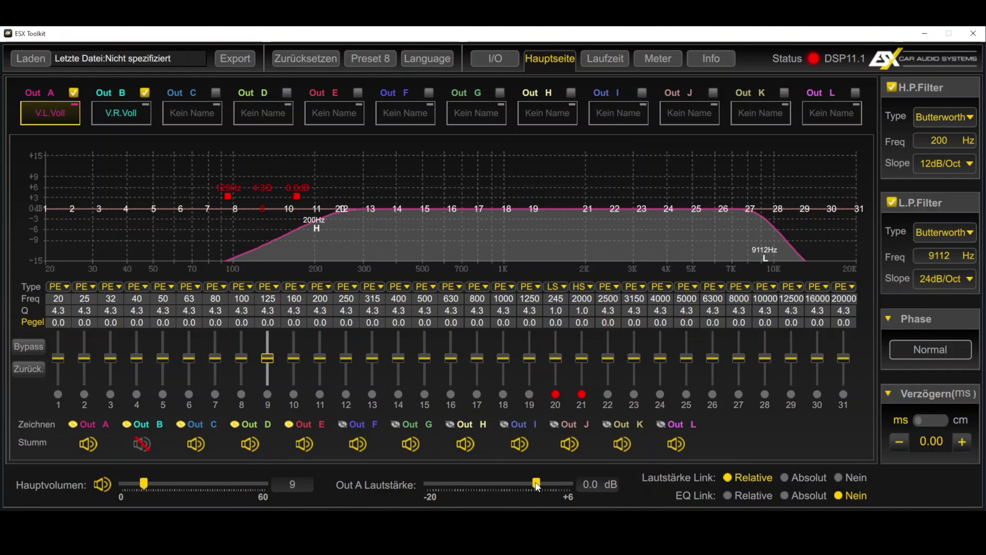
pyautogui.click(123, 113)
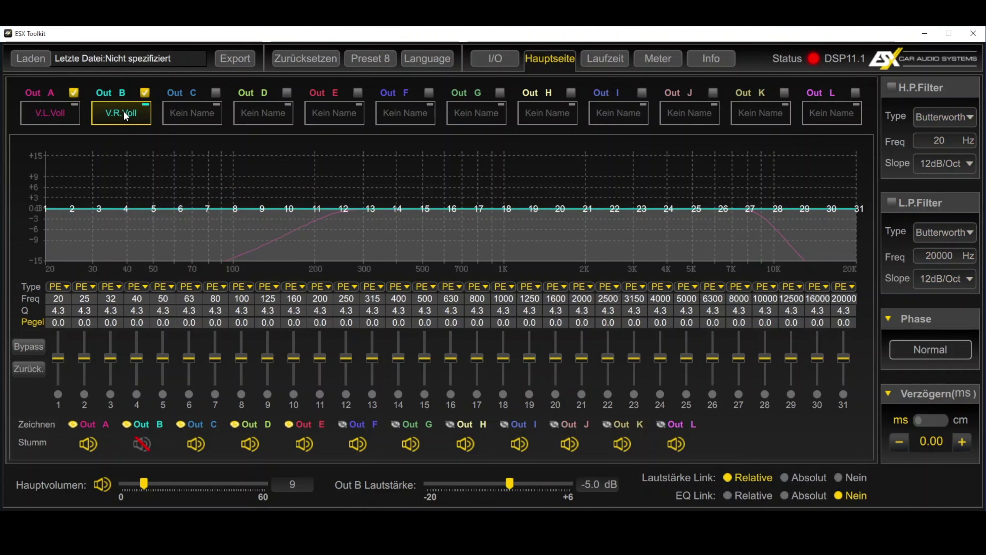
pyautogui.click(55, 113)
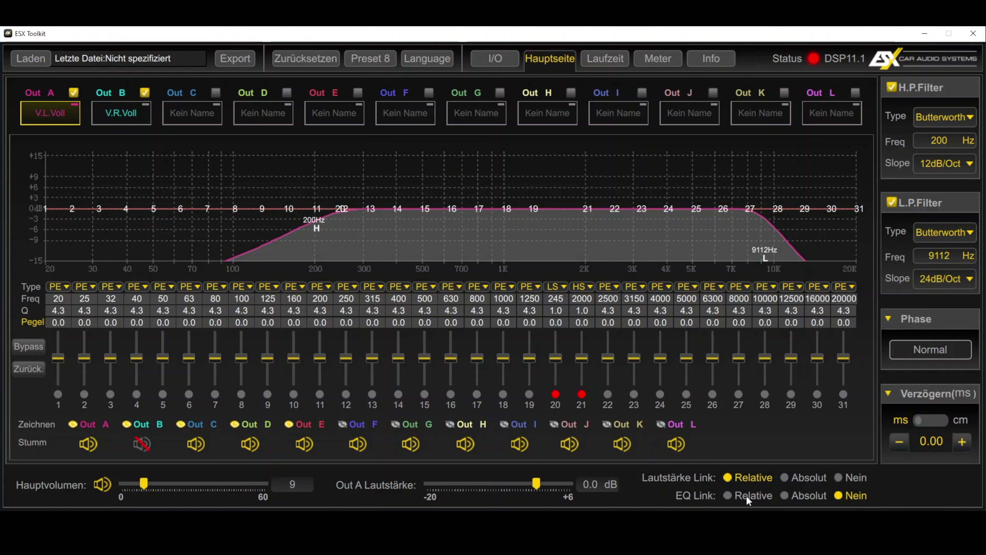
# Step: With EQ Link on Absolut, boost band 17 near 786 Hz, then unlink and cut Out B's band 21
pyautogui.click(785, 496)
pyautogui.moveTo(479, 208); pyautogui.dragTo(475, 188)
pyautogui.click(128, 116)
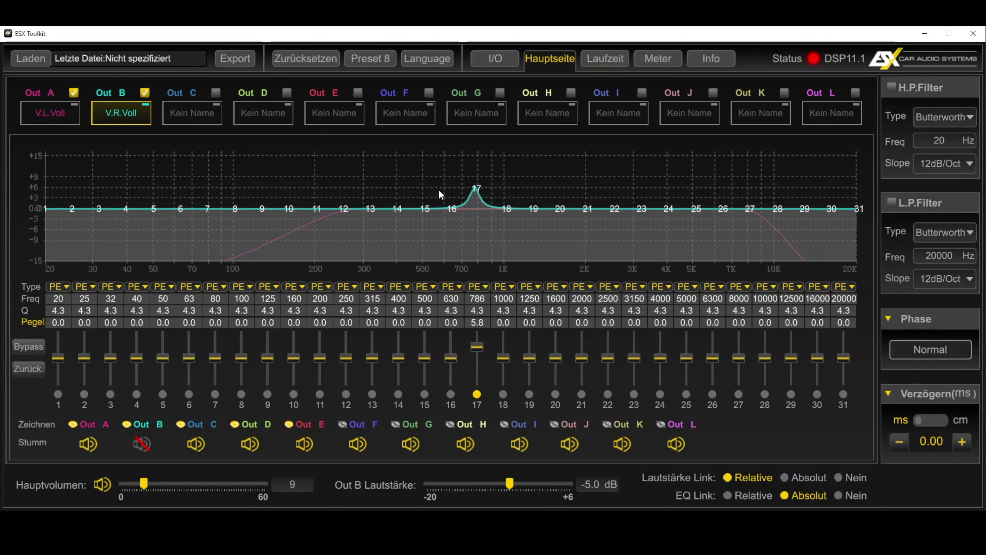
pyautogui.click(852, 499)
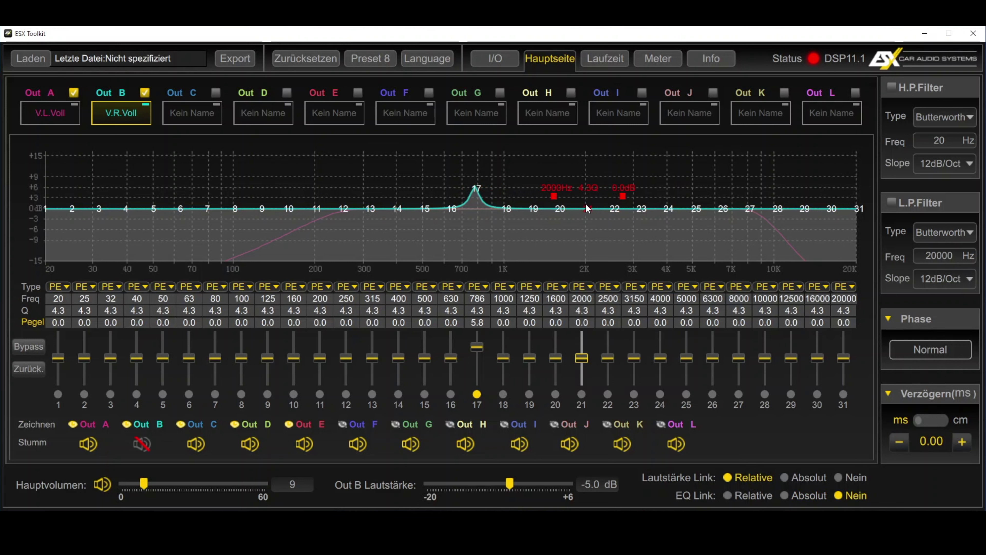
pyautogui.moveTo(588, 209); pyautogui.dragTo(592, 222)
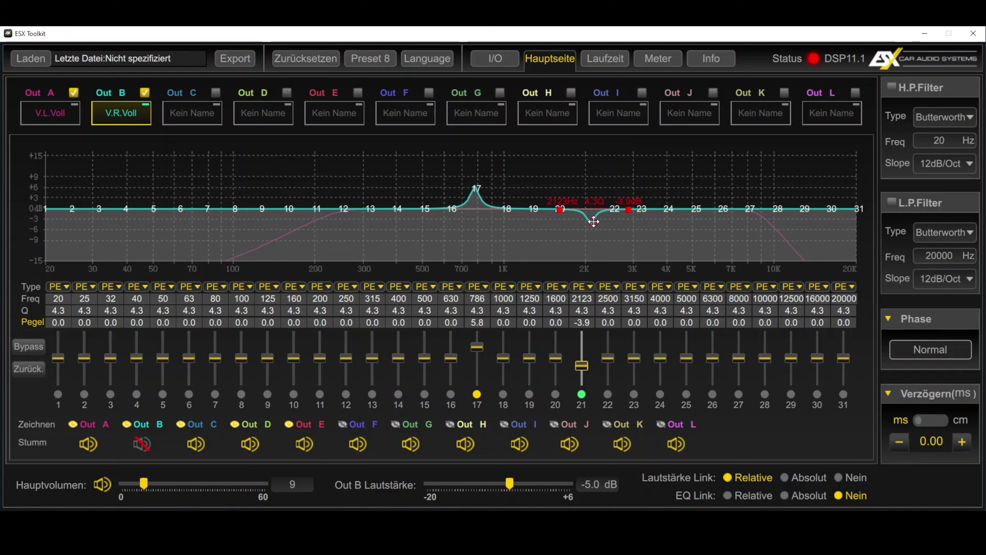
# Step: Set EQ Link to Relative and raise band 21 to +2.8 dB around 2096 Hz
pyautogui.click(748, 498)
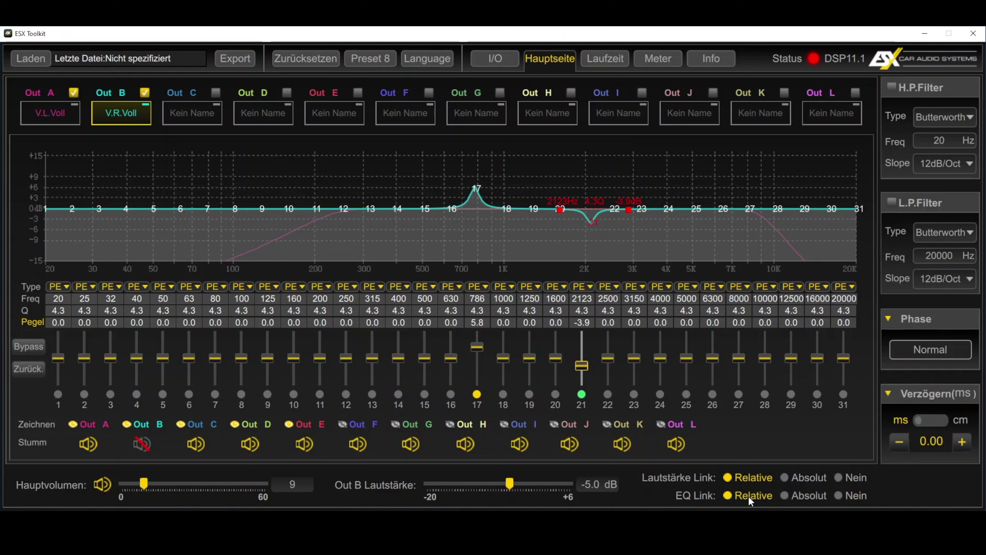
pyautogui.click(58, 110)
pyautogui.click(120, 115)
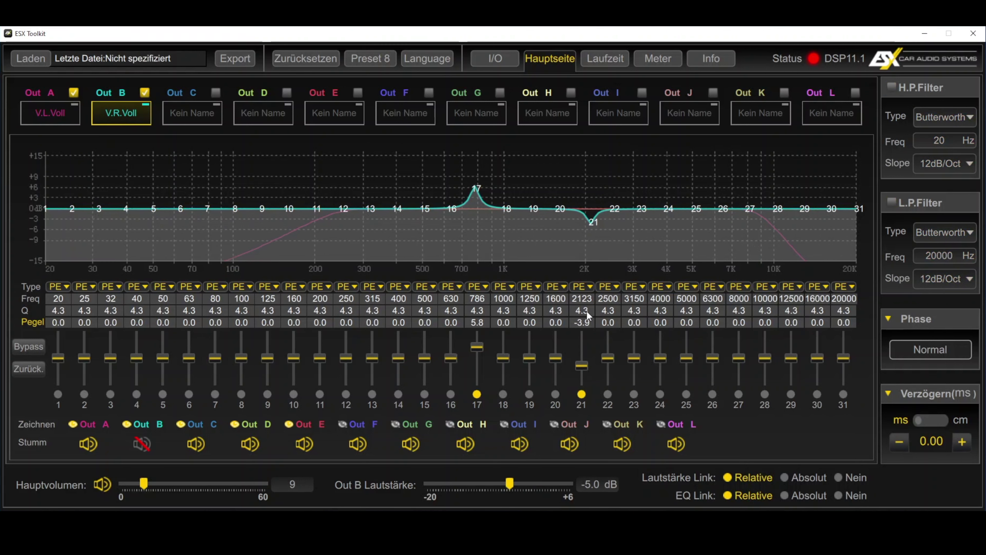
pyautogui.click(590, 224)
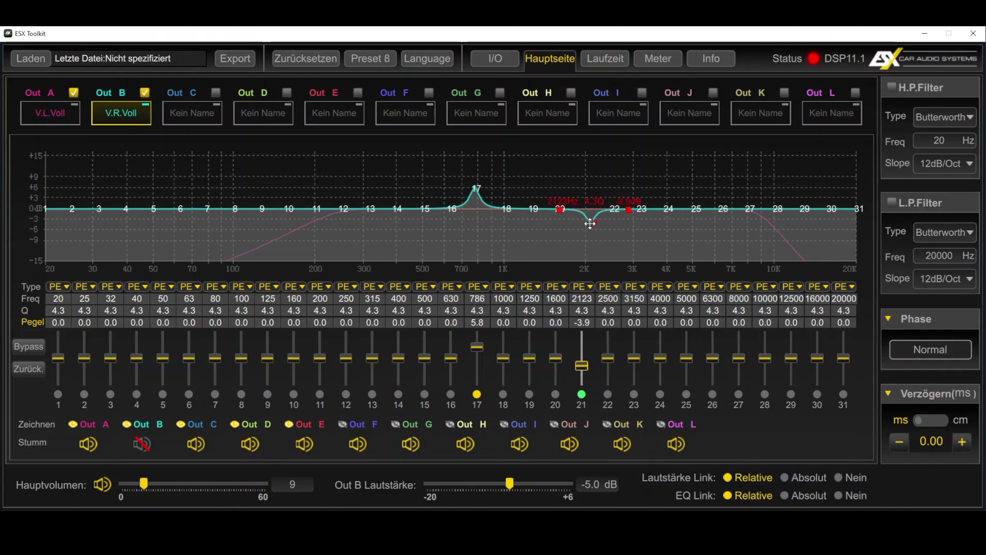
pyautogui.click(601, 223)
pyautogui.click(600, 223)
pyautogui.moveTo(590, 221); pyautogui.dragTo(590, 197)
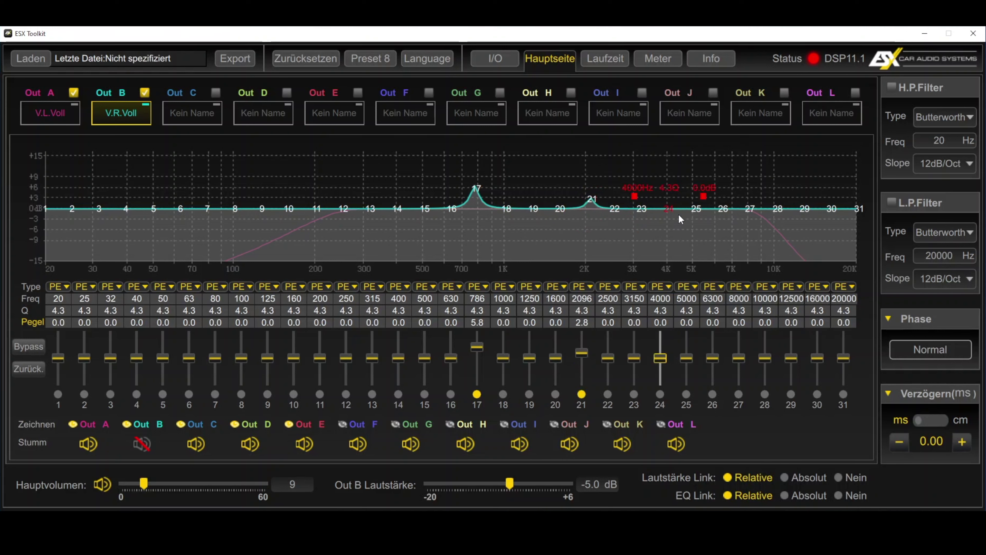
pyautogui.click(581, 203)
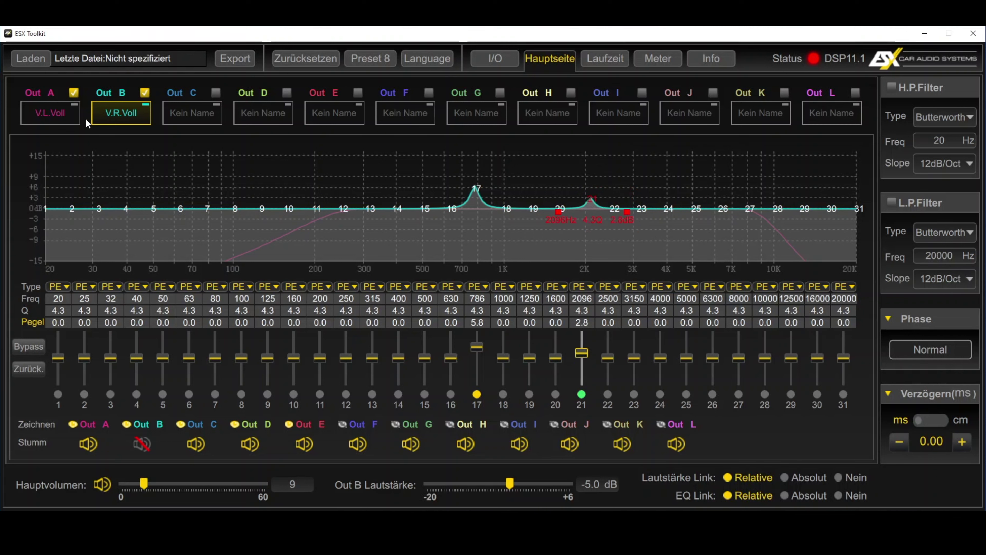
# Step: Compare the linked EQ curves of V.L.Voll and V.R.Voll, selecting band 18 on V.R.Voll
pyautogui.click(43, 113)
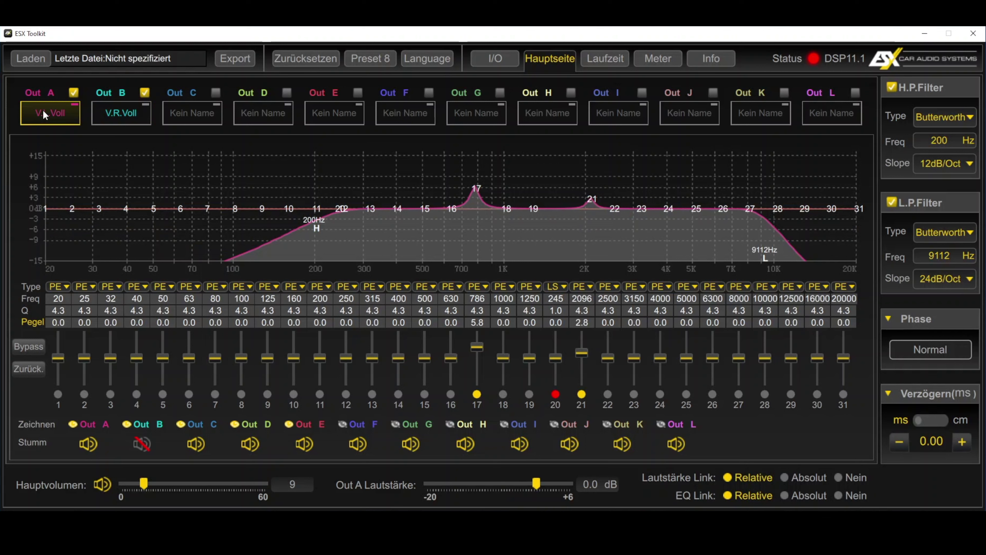
pyautogui.click(123, 114)
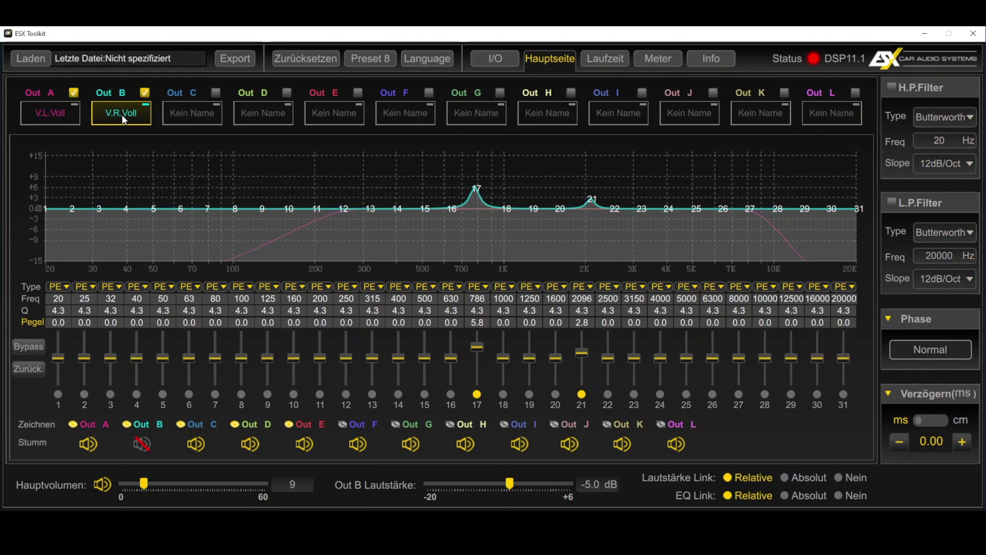
pyautogui.click(56, 108)
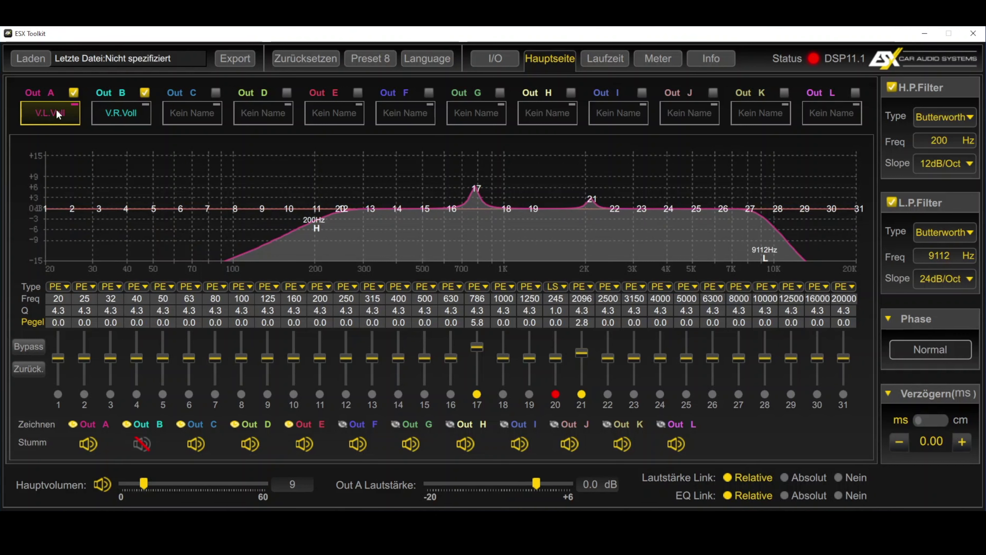
pyautogui.click(116, 113)
pyautogui.click(49, 114)
pyautogui.click(119, 113)
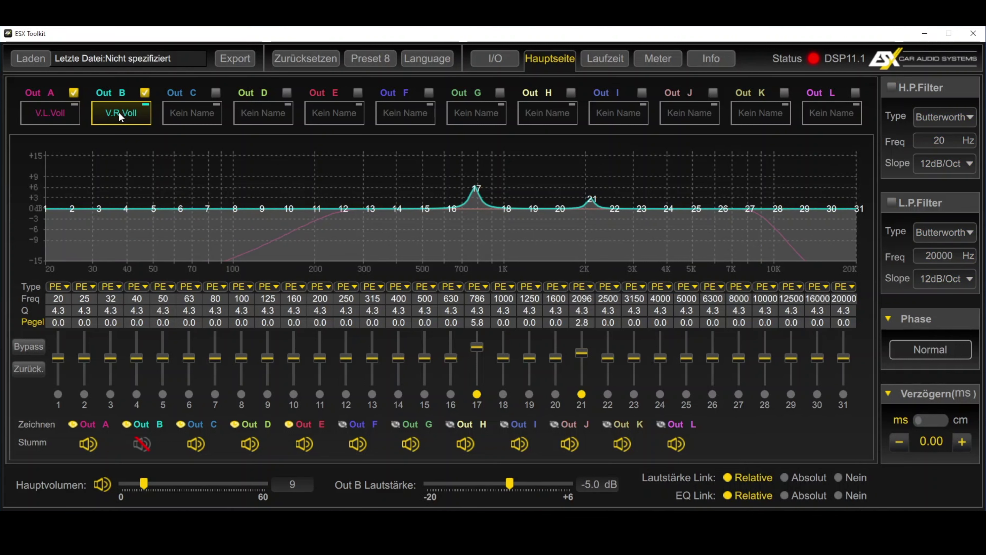
pyautogui.click(507, 208)
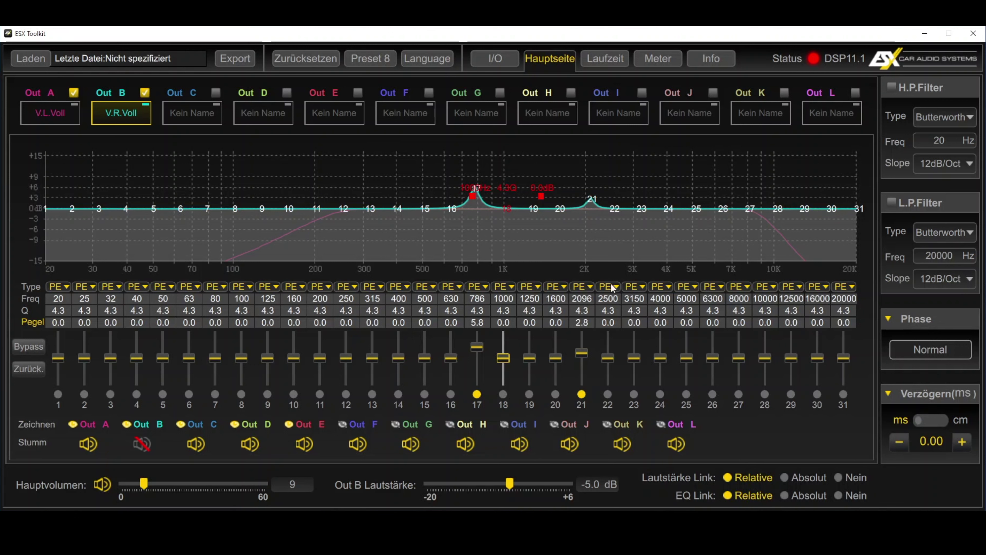
# Step: Unlink the EQ, drop band 21 to -4.1 dB at 2000 Hz, relink relatively and check V.L.Voll
pyautogui.click(839, 494)
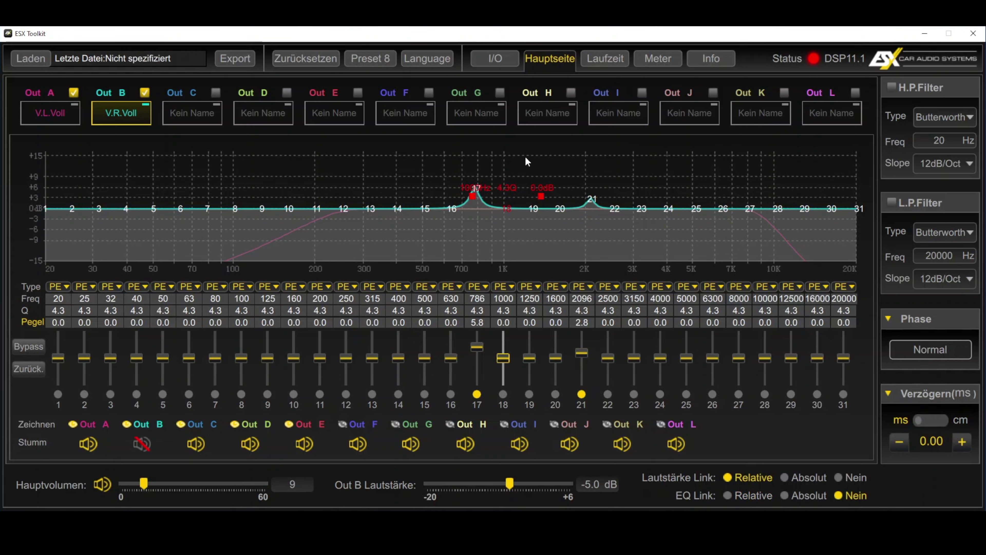
pyautogui.click(593, 200)
pyautogui.moveTo(593, 200); pyautogui.dragTo(587, 222)
pyautogui.click(727, 495)
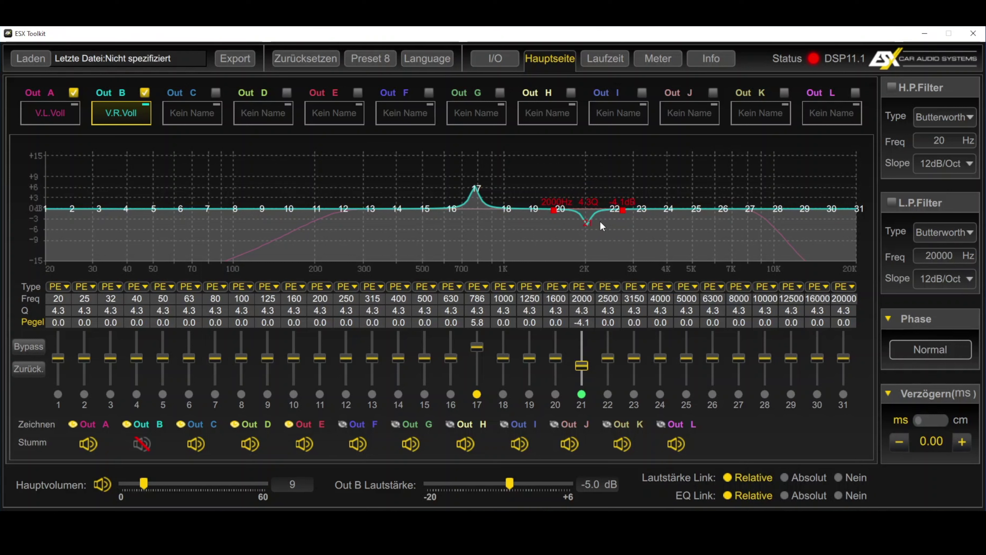
pyautogui.click(51, 112)
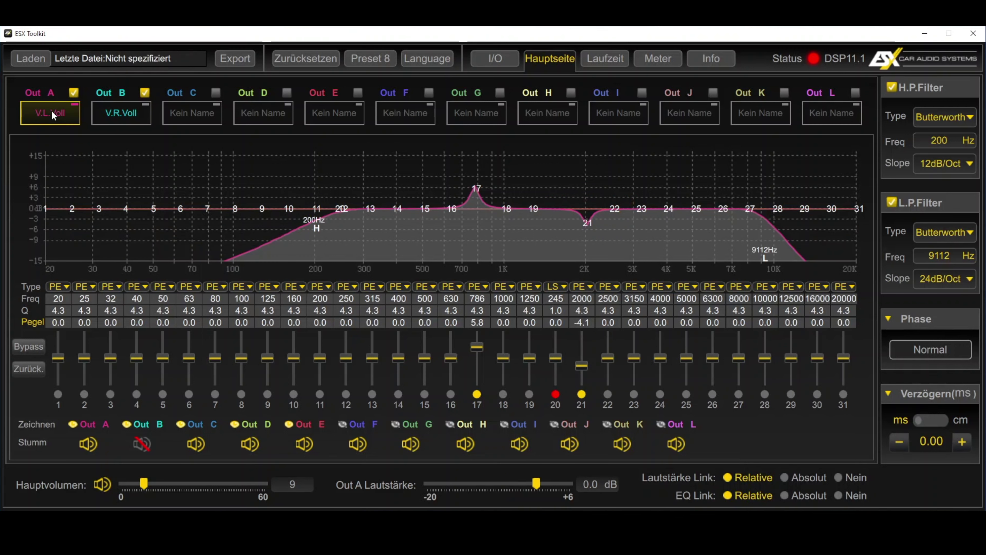
pyautogui.click(117, 112)
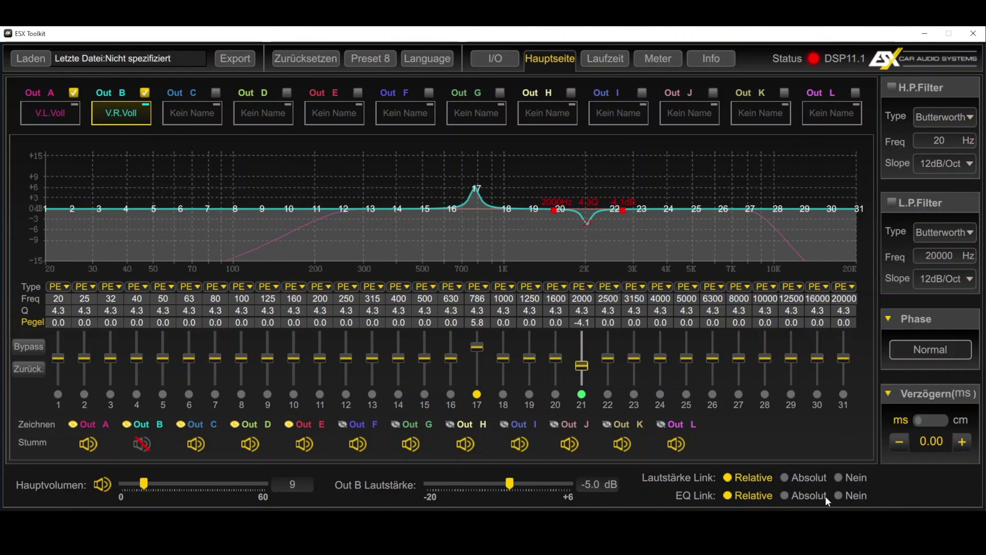
# Step: Reshape band 21 per link mode: 7.1 dB peak unlinked, 5.6 dB Relative, -7.1 dB dip Absolut
pyautogui.click(849, 495)
pyautogui.moveTo(584, 222); pyautogui.dragTo(585, 183)
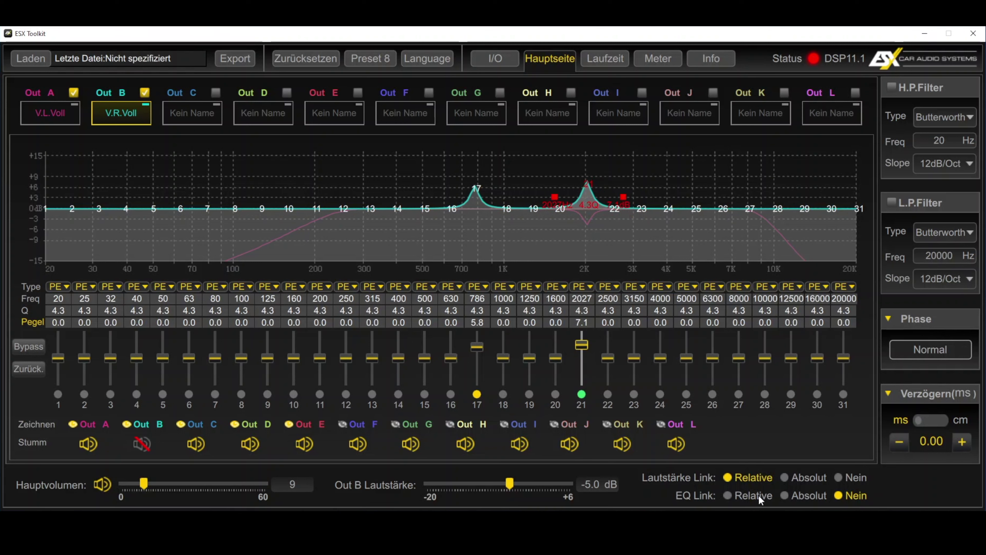
pyautogui.click(748, 492)
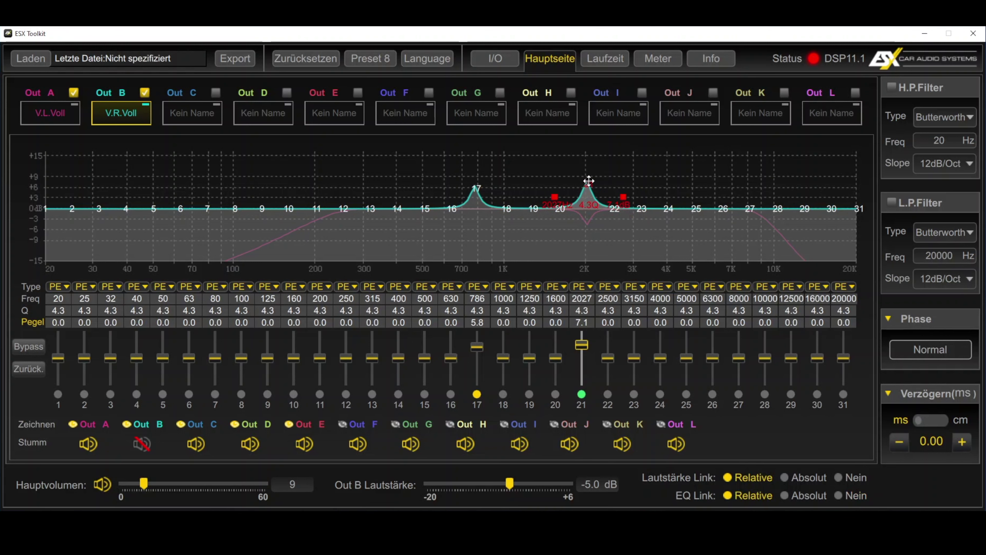
pyautogui.moveTo(589, 181)
pyautogui.mouseDown()
pyautogui.moveTo(587, 215)
pyautogui.moveTo(585, 183)
pyautogui.mouseUp()
pyautogui.click(784, 496)
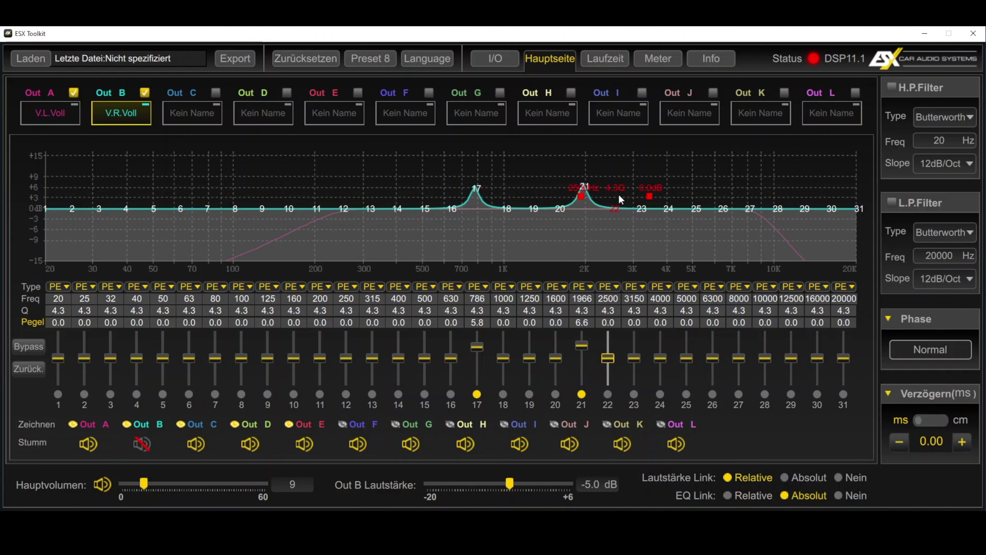
pyautogui.moveTo(584, 183); pyautogui.dragTo(584, 233)
# Step: Raise band 21 unlinked to +8.4 dB, then with Relative link settle it at +6.2 dB near 1966 Hz
pyautogui.click(845, 496)
pyautogui.moveTo(584, 237); pyautogui.dragTo(585, 182)
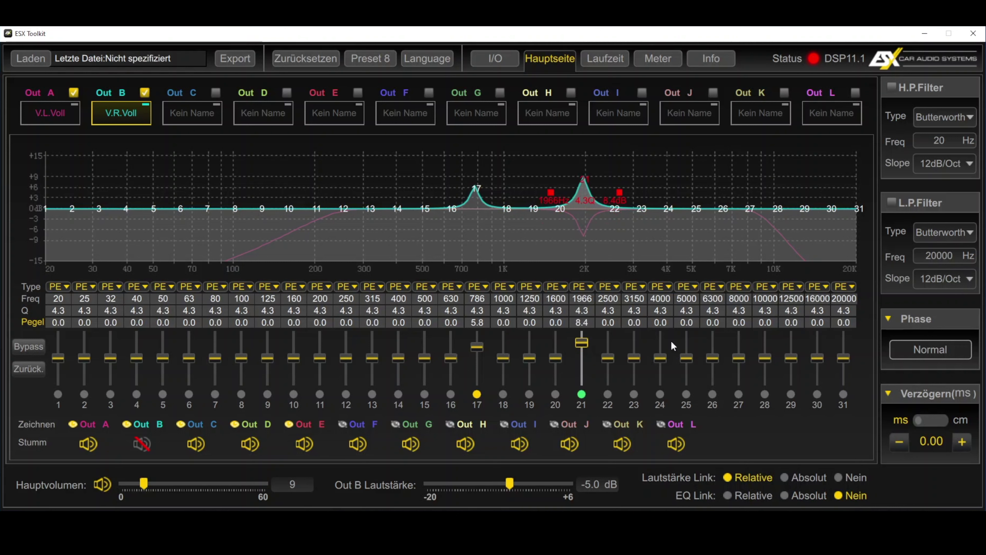
pyautogui.click(743, 499)
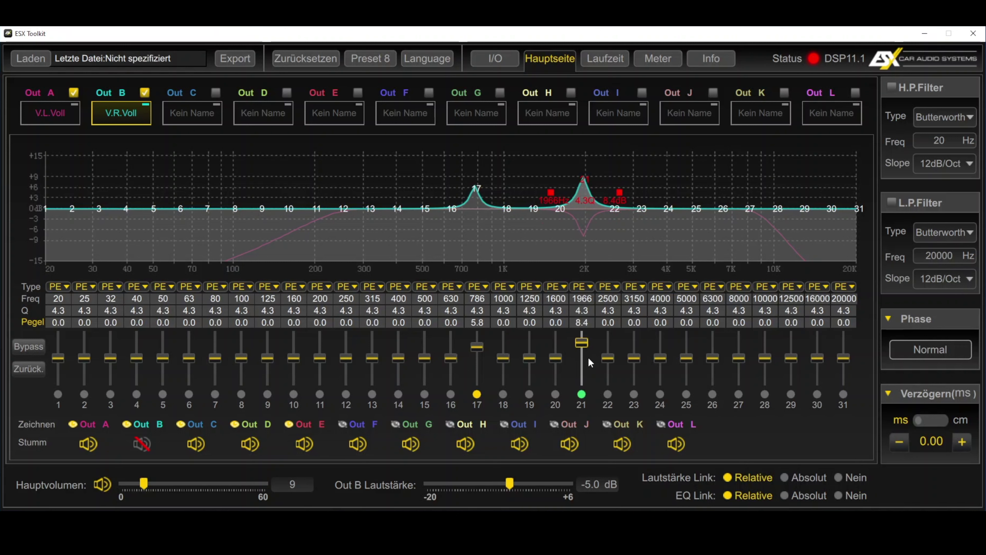
pyautogui.moveTo(583, 343)
pyautogui.mouseDown()
pyautogui.moveTo(583, 364)
pyautogui.moveTo(583, 334)
pyautogui.moveTo(581, 365)
pyautogui.moveTo(580, 349)
pyautogui.mouseUp()
pyautogui.moveTo(583, 192)
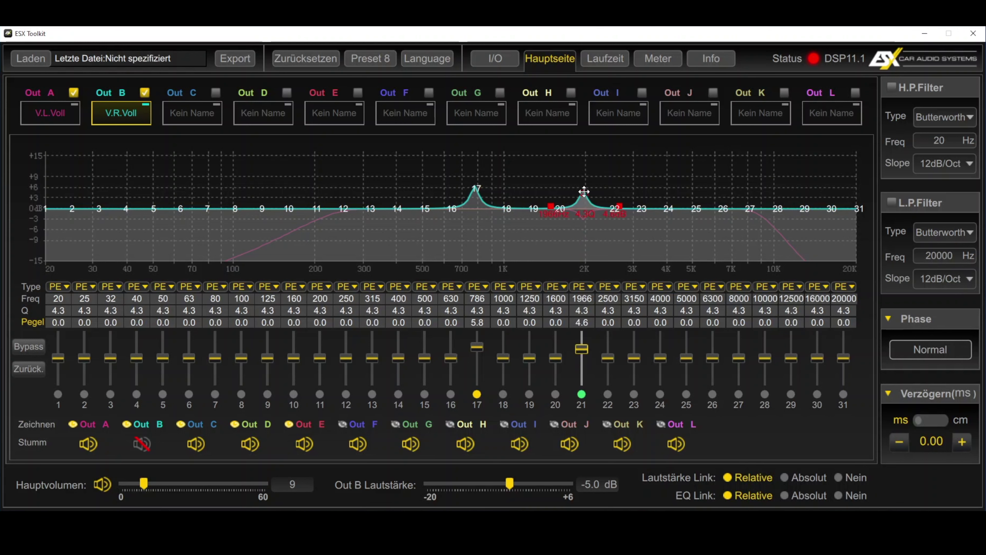
pyautogui.moveTo(584, 192); pyautogui.dragTo(585, 187)
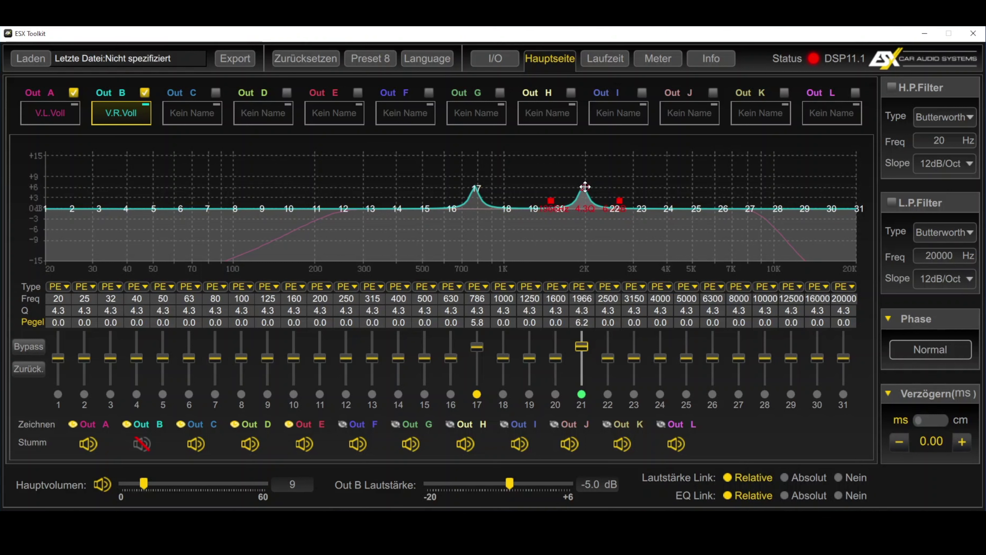
pyautogui.click(614, 208)
pyautogui.click(606, 195)
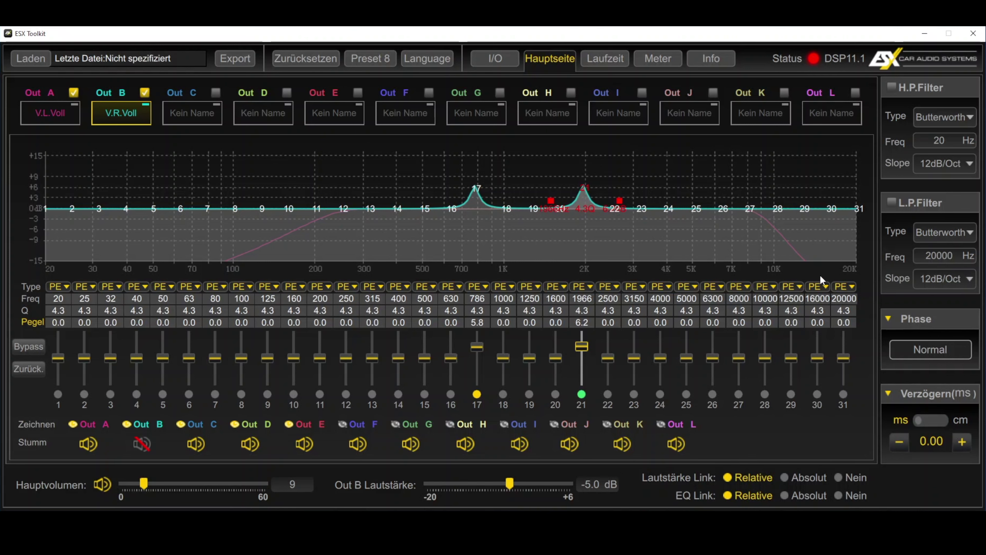
# Step: Open the Laufzeit page, unmute V.R.Voll, and select V.L.Voll and V.R.Voll for delay editing
pyautogui.click(606, 57)
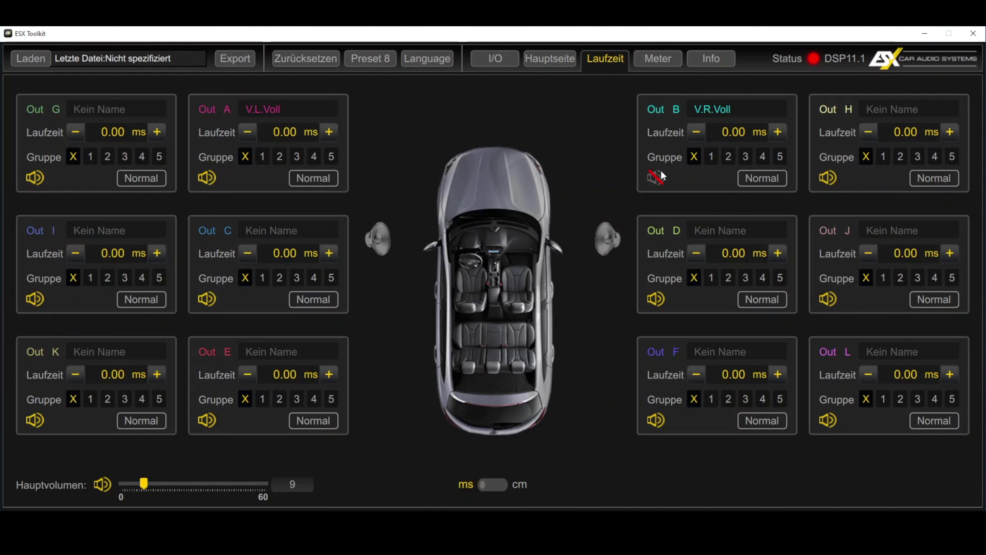
pyautogui.click(656, 179)
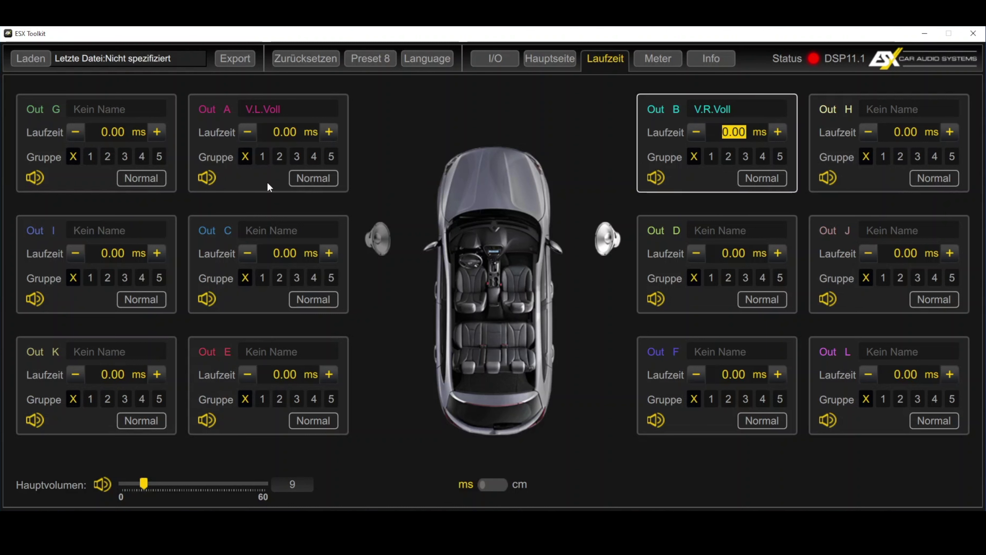
pyautogui.click(224, 111)
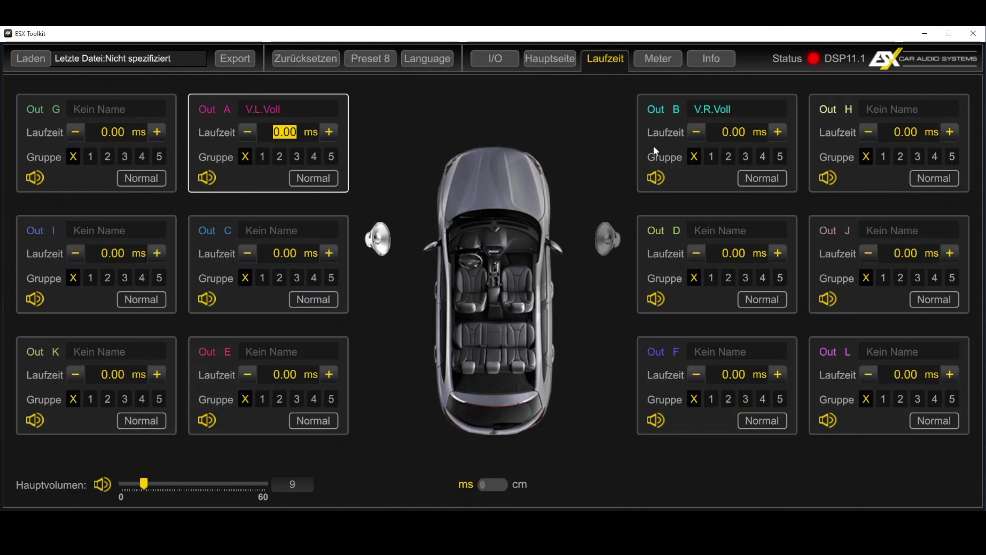
pyautogui.click(658, 110)
pyautogui.click(373, 245)
pyautogui.click(607, 248)
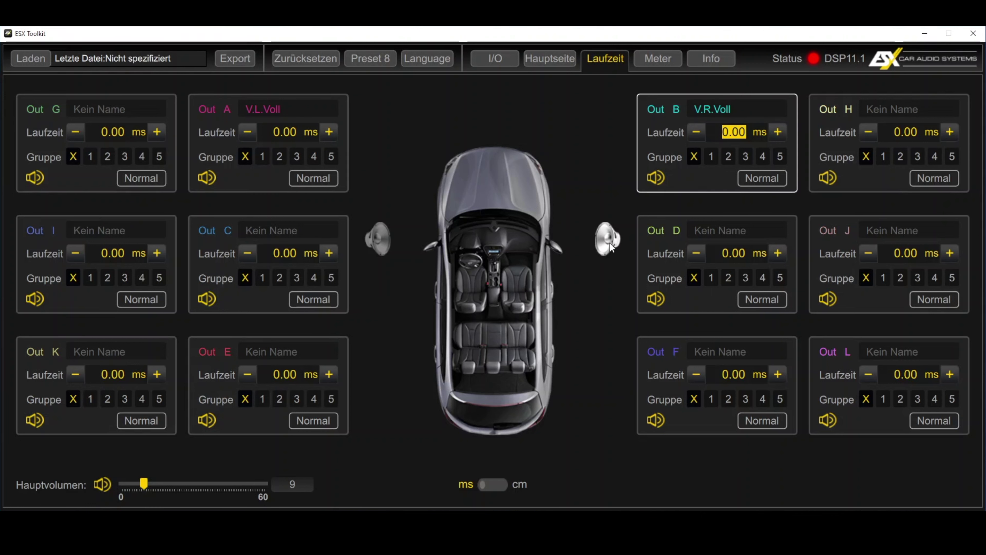
pyautogui.click(372, 245)
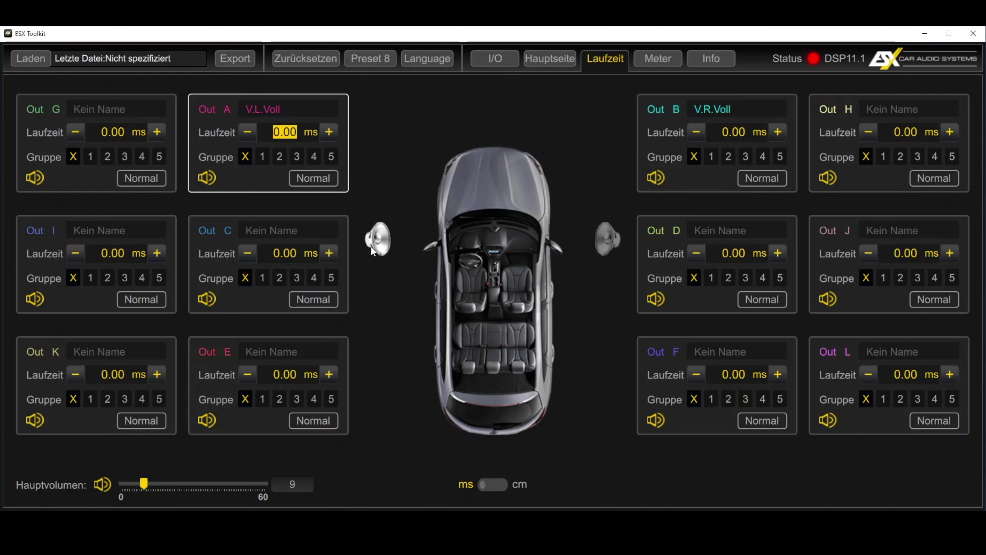
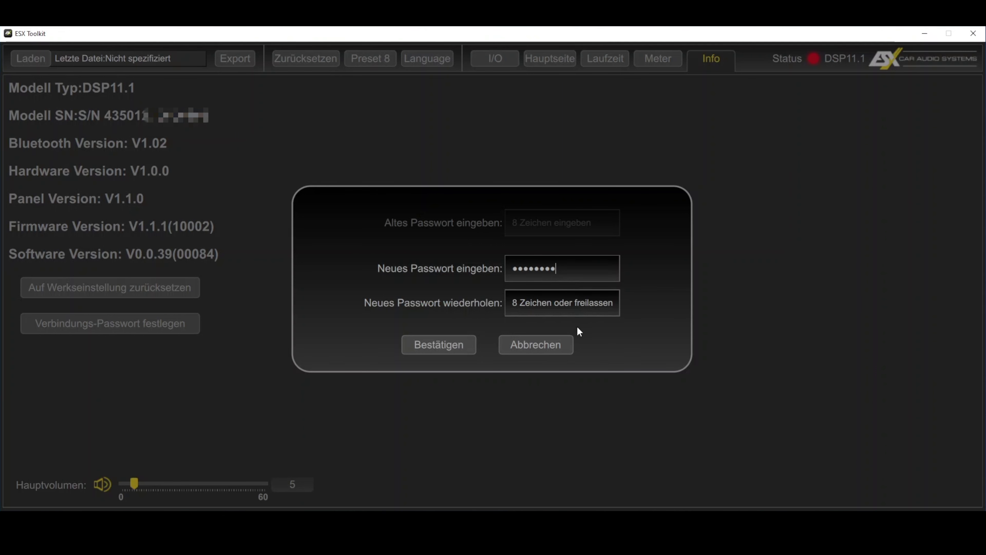
# Step: Confirm the new connection password, then quit the toolkit without saving other changes
pyautogui.click(544, 308)
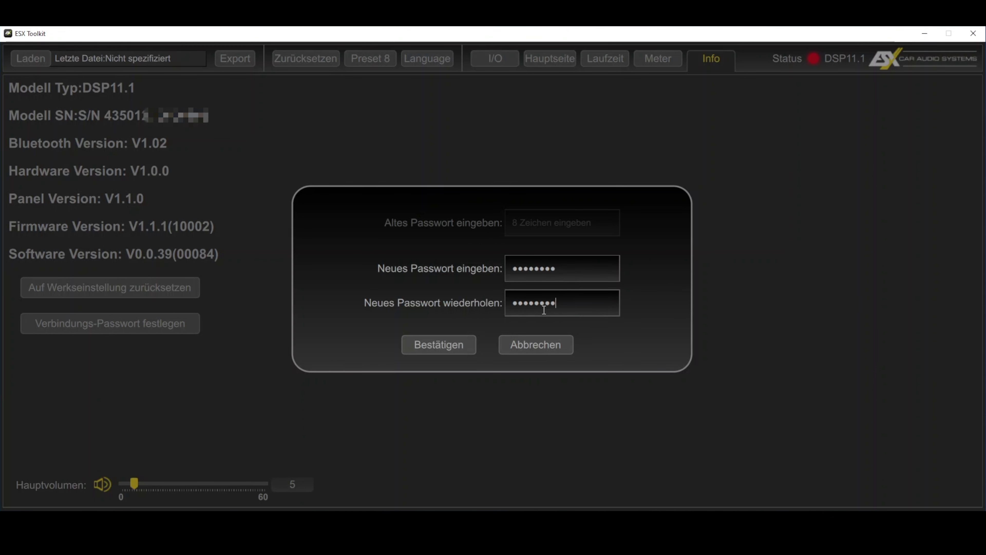
pyautogui.click(449, 351)
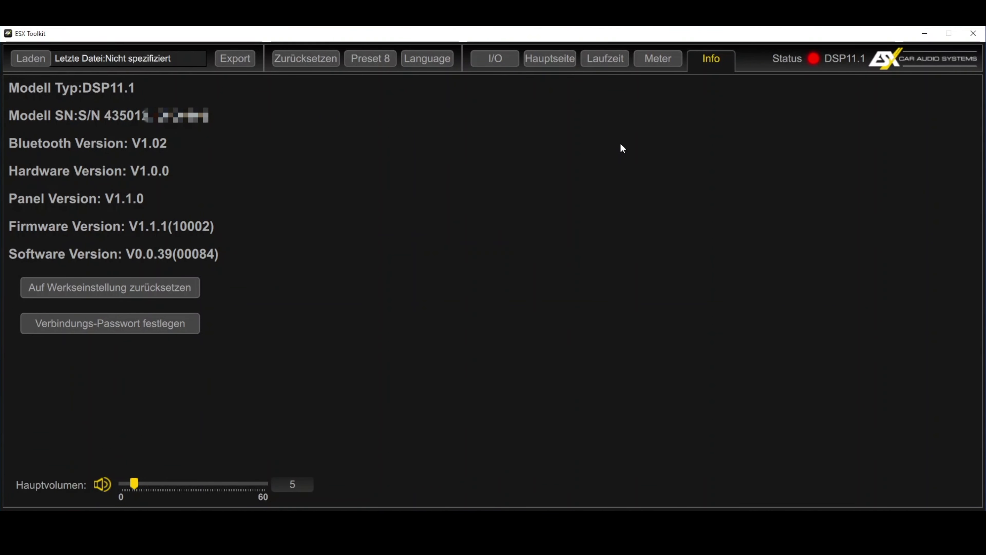
pyautogui.click(975, 36)
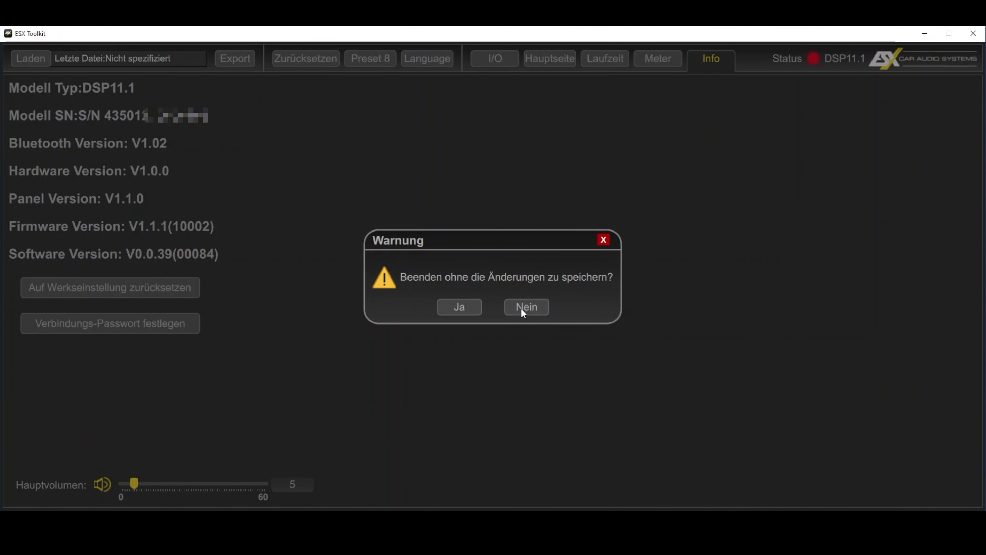
pyautogui.click(457, 307)
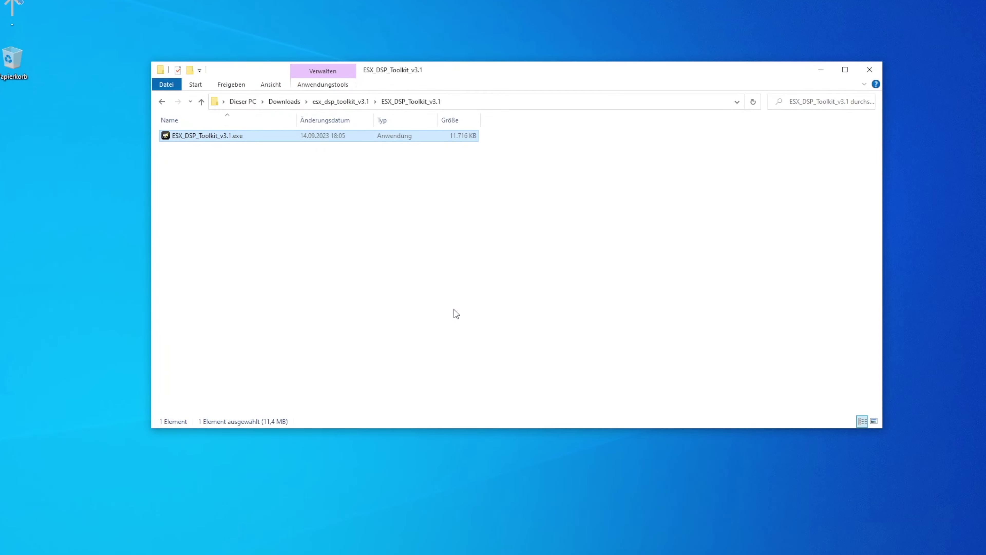
# Step: Relaunch ESX_DSP_Toolkit_v3.1.exe from the ESX_DSP_Toolkit_v3.1 folder
pyautogui.doubleClick(238, 134)
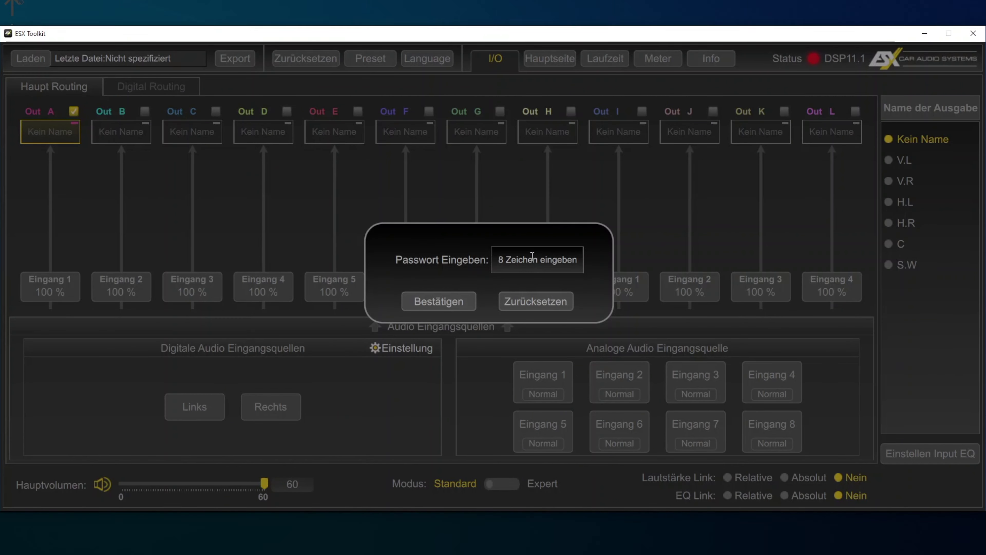
# Step: Enter the 8-character connection password to connect and sync with the DSP
pyautogui.write('********')
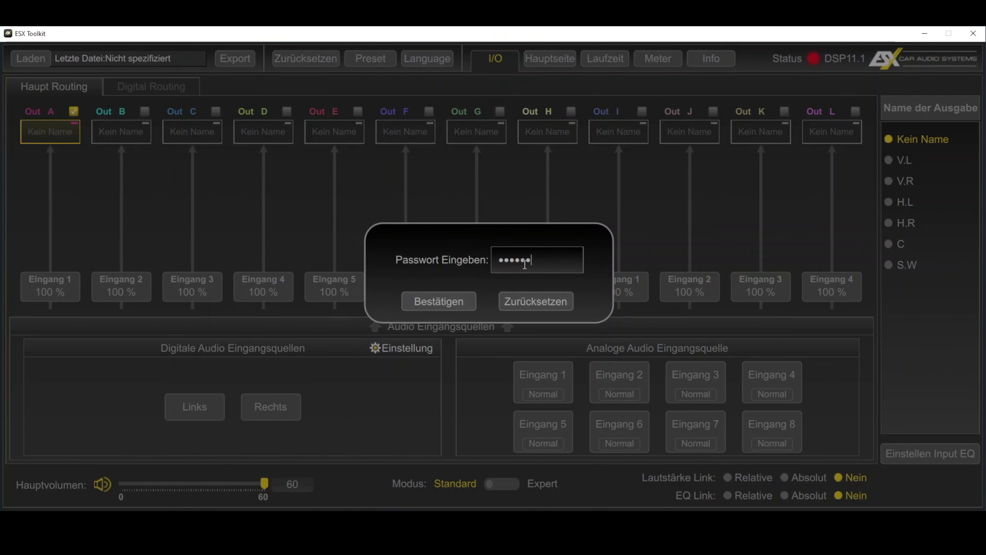
pyautogui.click(450, 300)
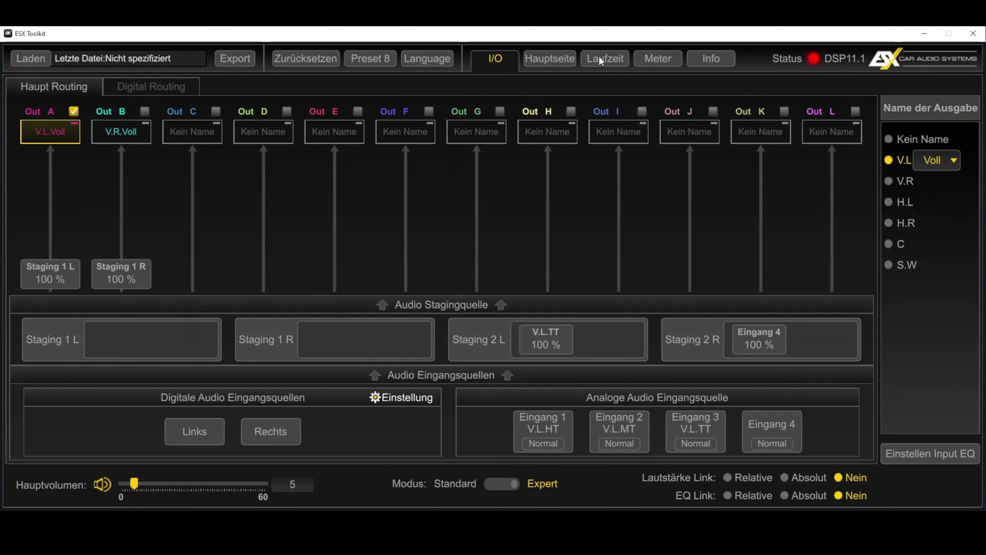
# Step: Show the Hauptseite EQ page and bring up the preset list with Preset 8 'TM'
pyautogui.click(561, 62)
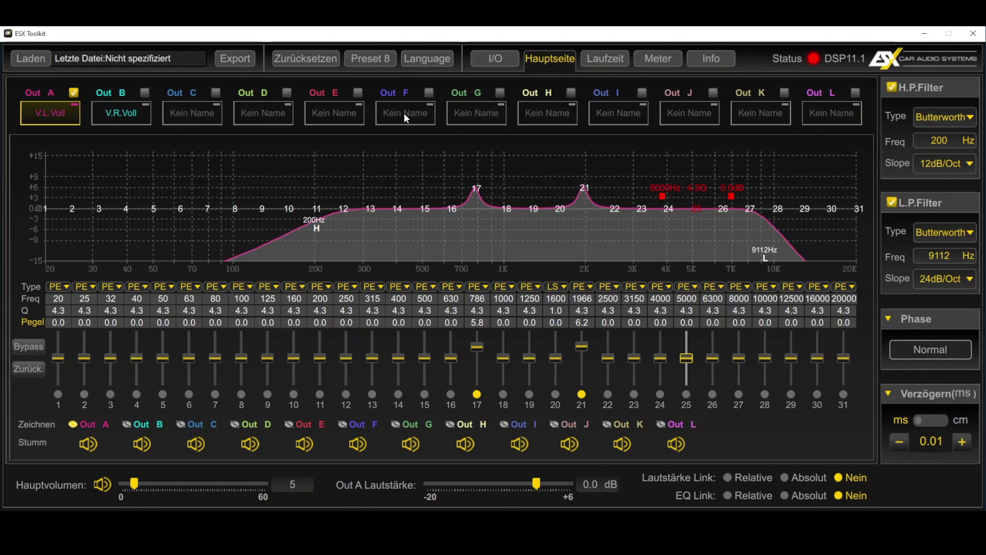
pyautogui.click(371, 57)
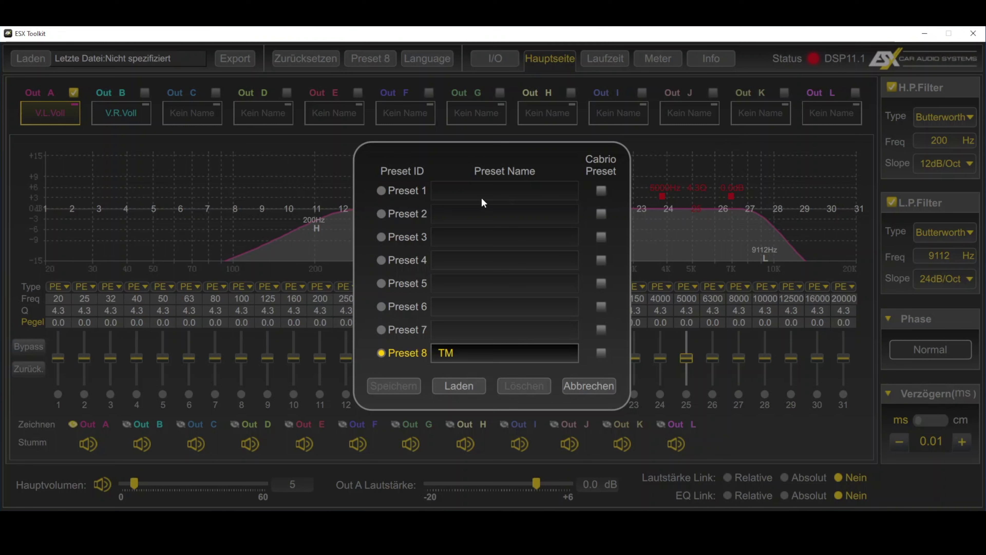
# Step: Save the current settings to Preset 1 as 'Test123' and verify it in the preset list
pyautogui.click(402, 188)
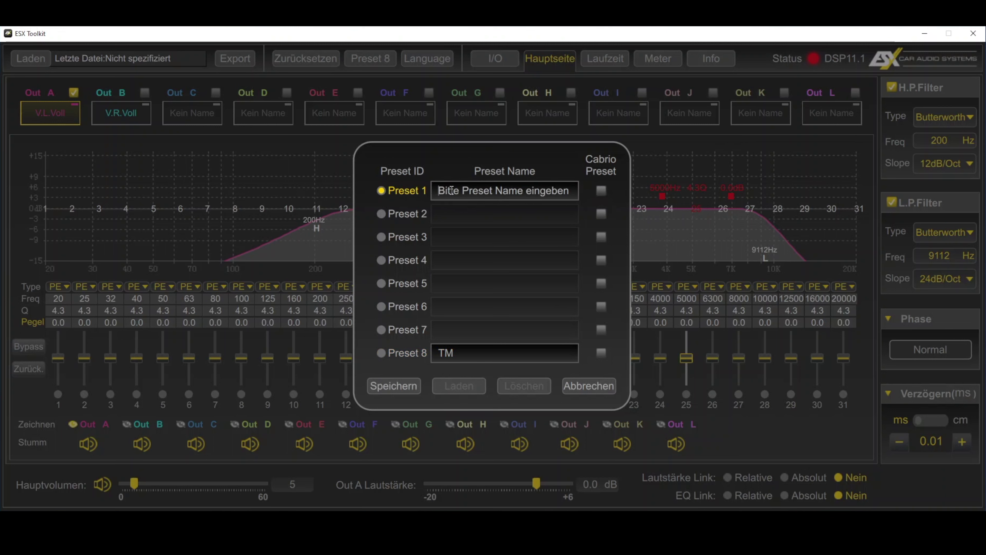
pyautogui.click(460, 190)
pyautogui.write('Test123')
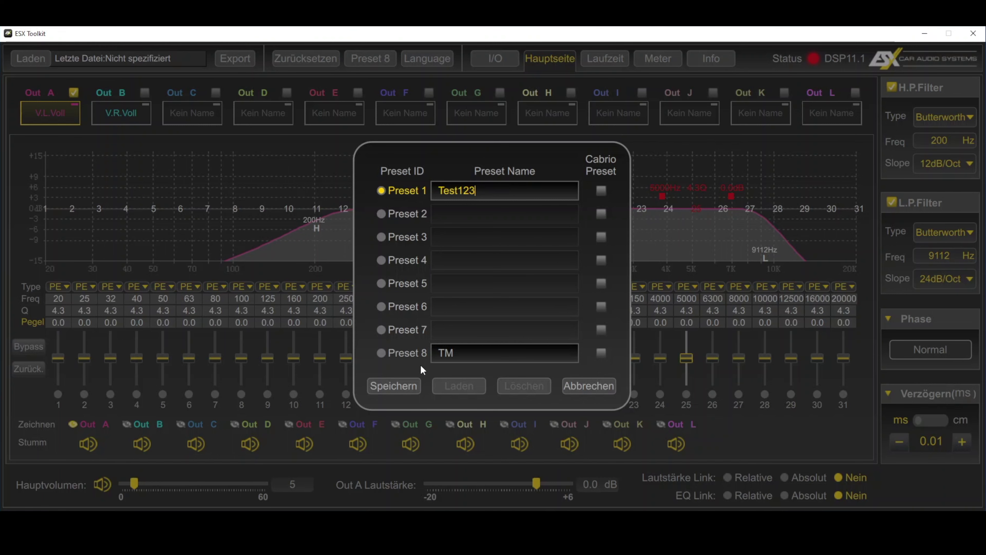
pyautogui.click(394, 385)
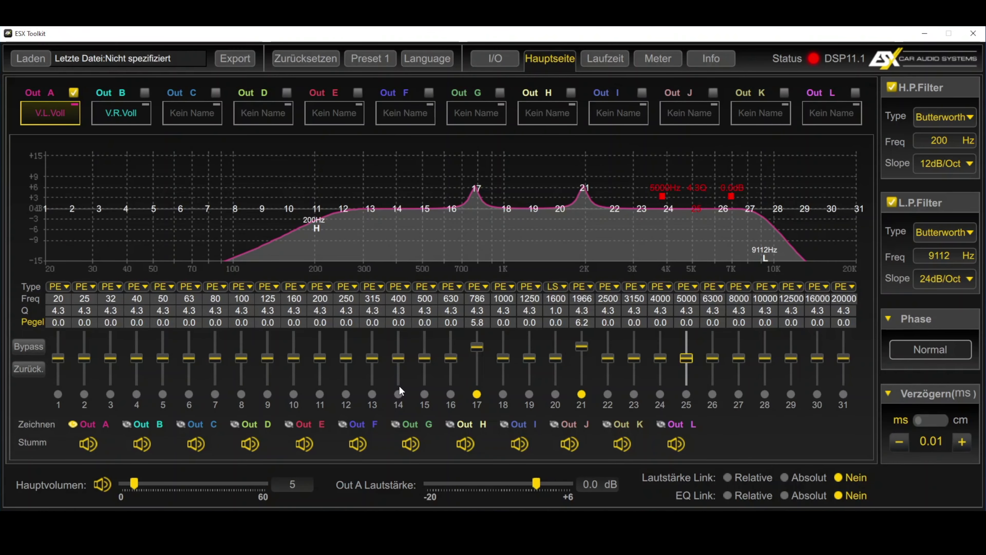
pyautogui.click(351, 195)
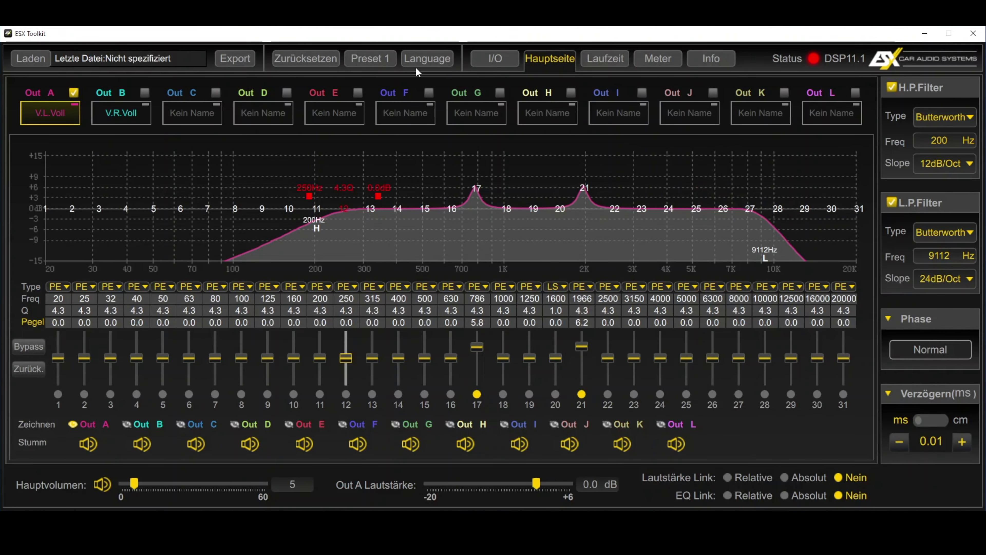
pyautogui.click(375, 57)
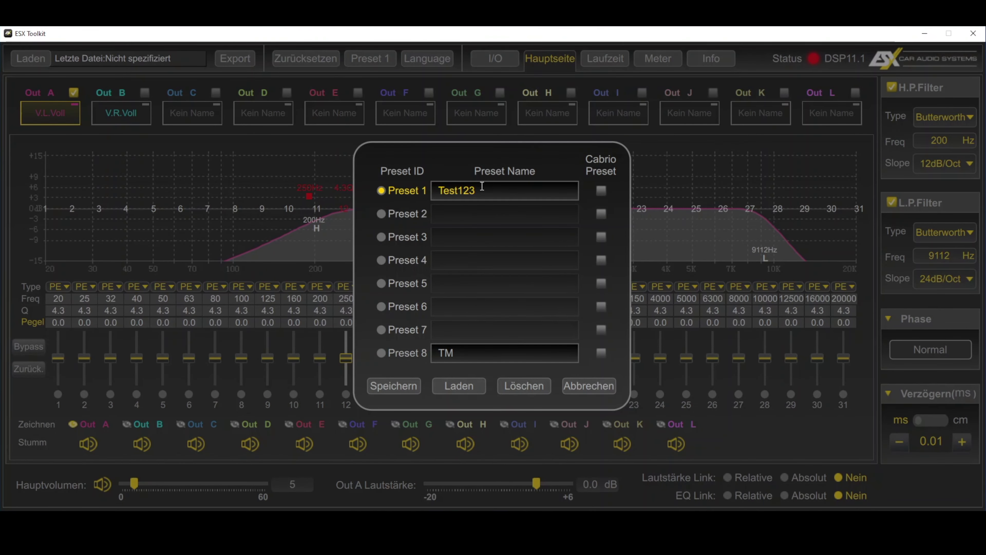
pyautogui.click(598, 389)
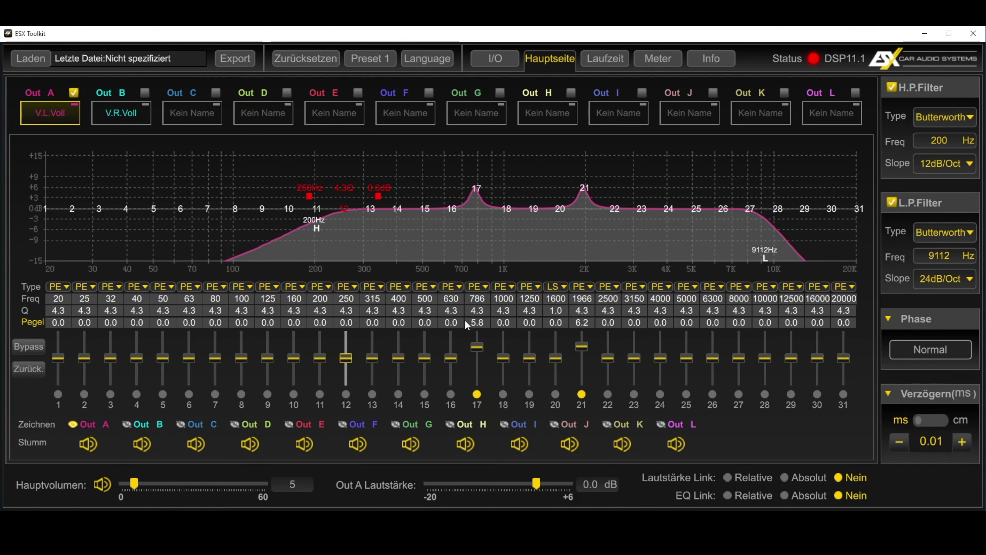
# Step: On Out A, set bands 17 and 21 to 0 and disable the low- and high-pass filters
pyautogui.click(474, 349)
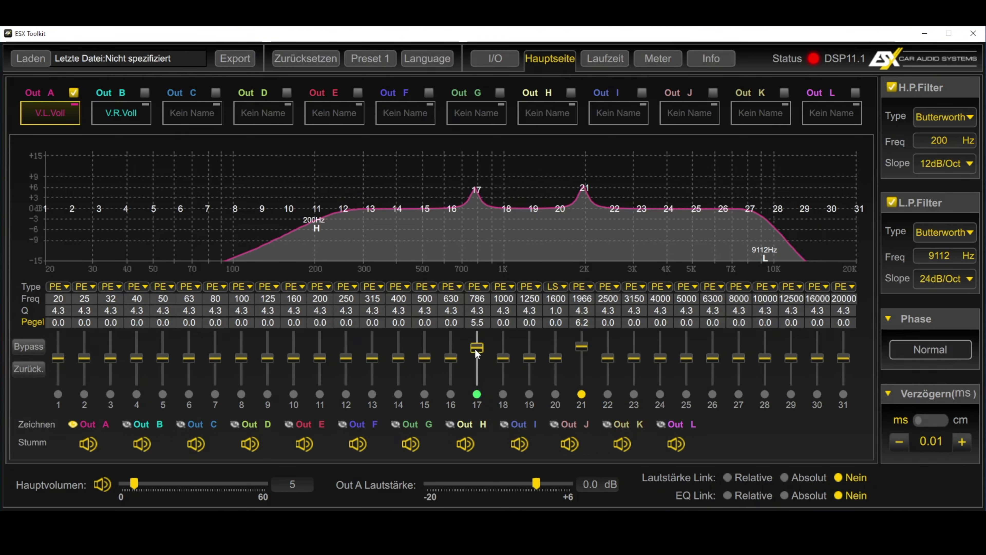
pyautogui.write('0')
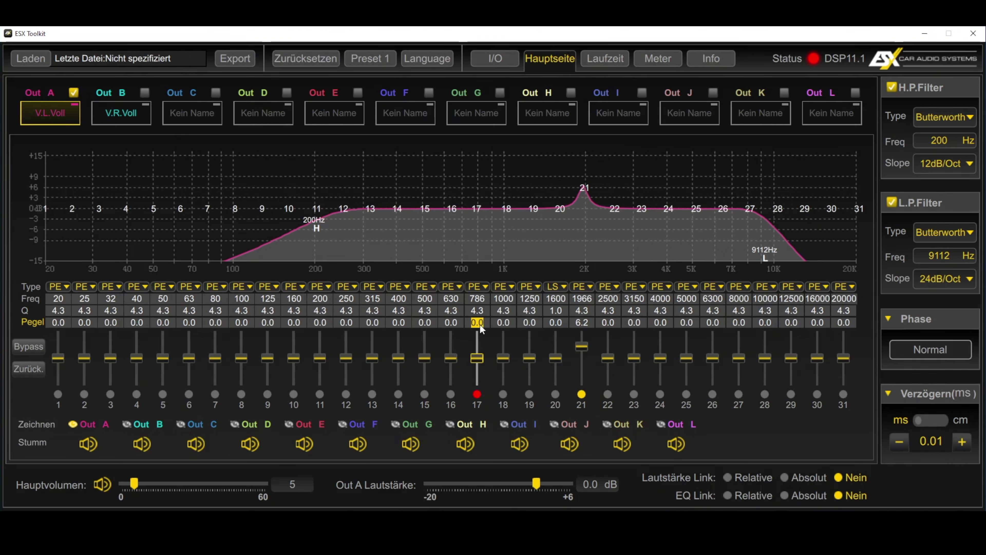
pyautogui.click(587, 323)
pyautogui.write('0')
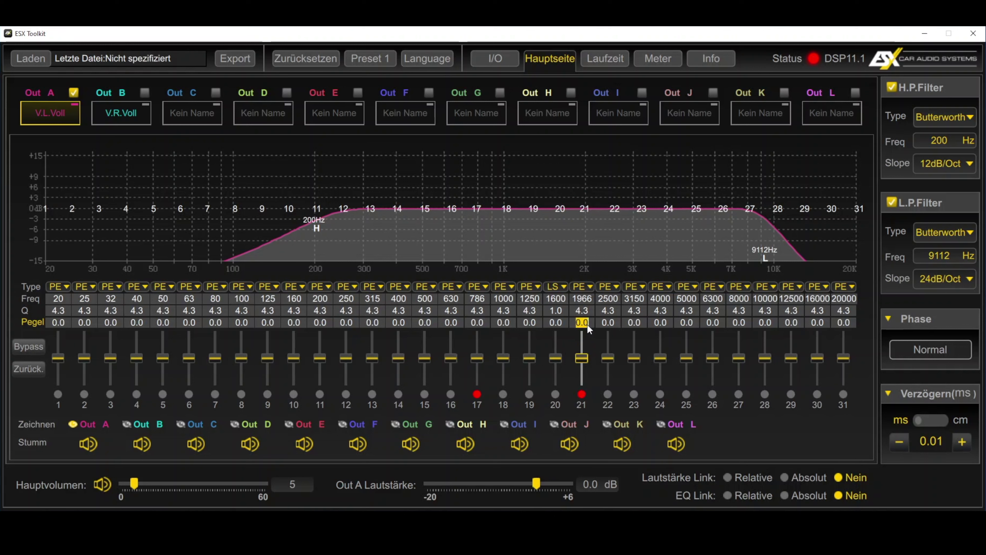
pyautogui.click(892, 202)
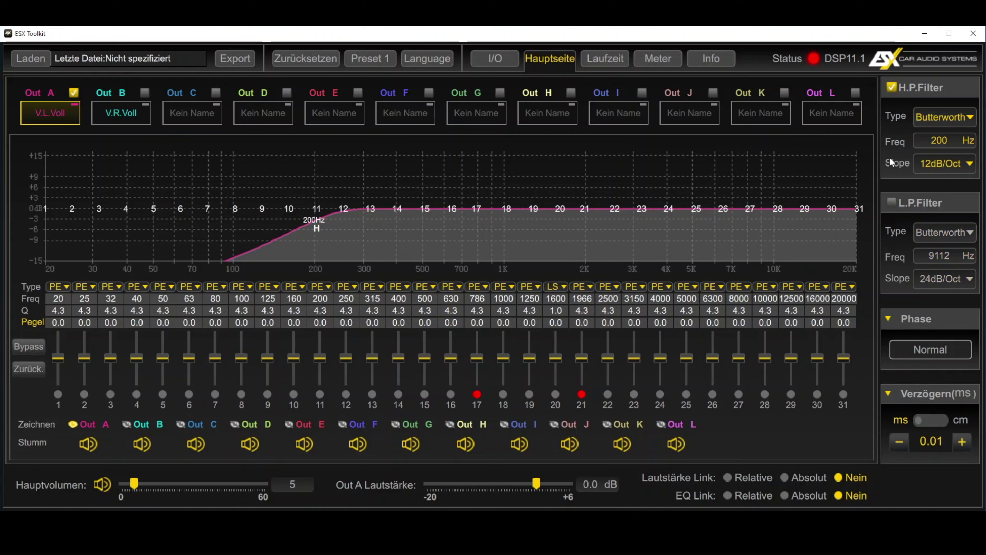
pyautogui.click(892, 88)
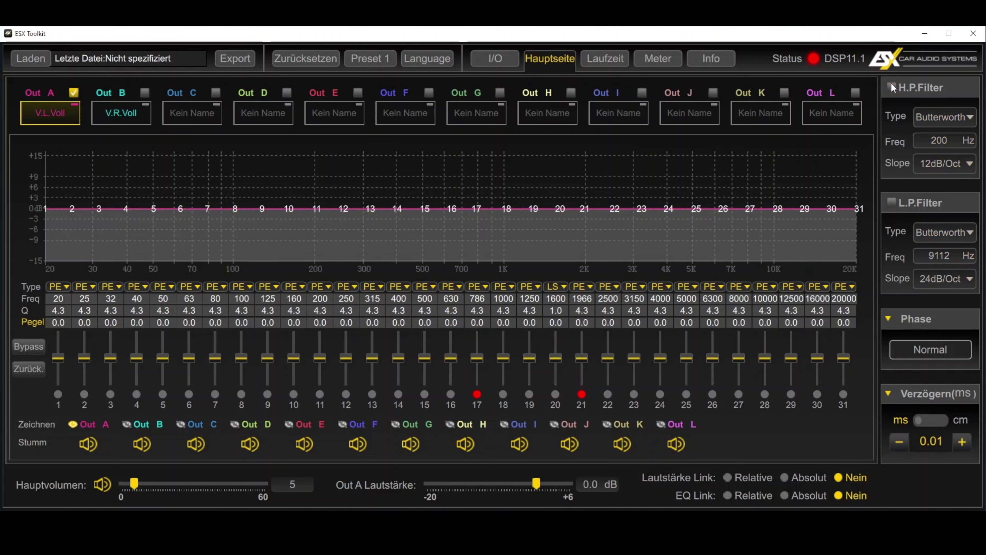
# Step: On Out B, reset bands 17 and 21 to 0.0 dB
pyautogui.click(119, 119)
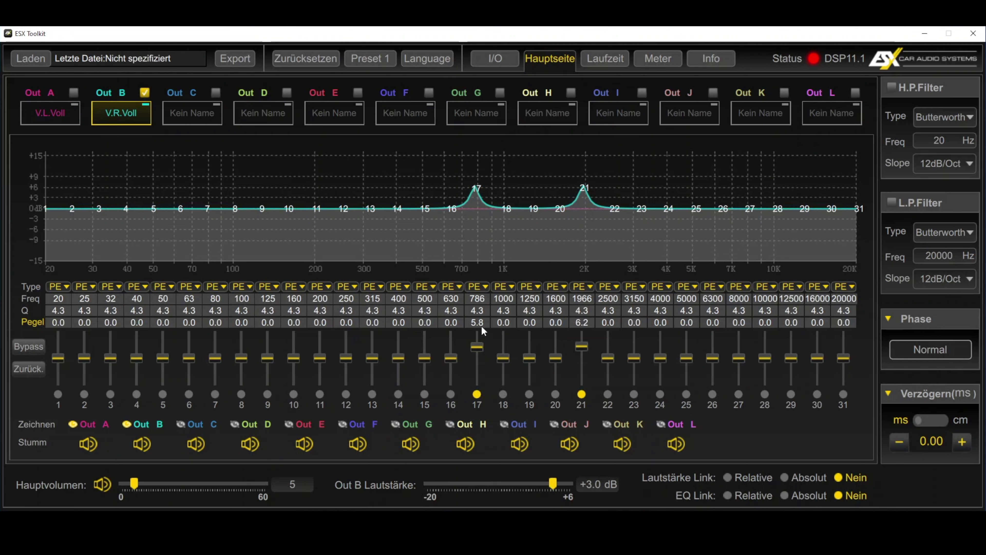
pyautogui.click(472, 321)
pyautogui.doubleClick(472, 321)
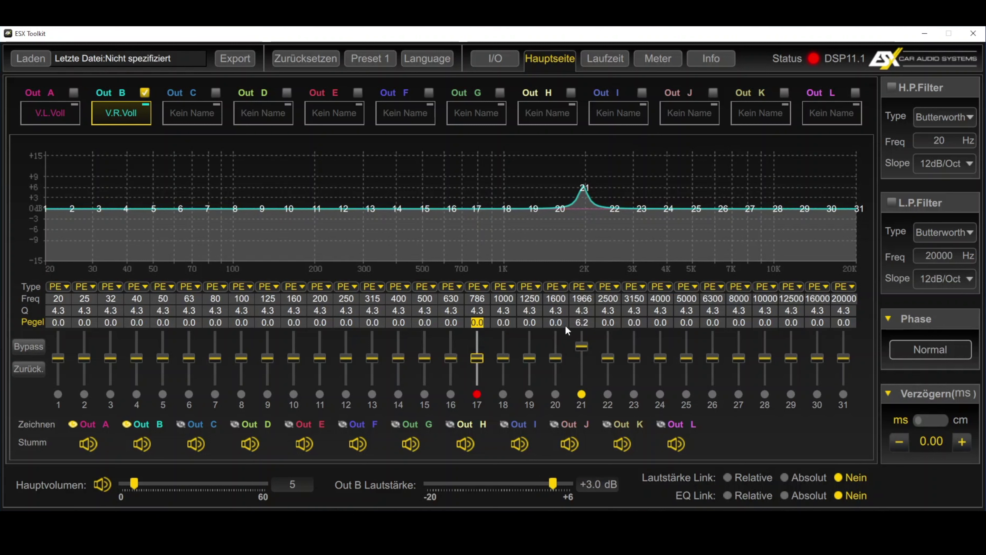
pyautogui.click(582, 322)
pyautogui.doubleClick(582, 322)
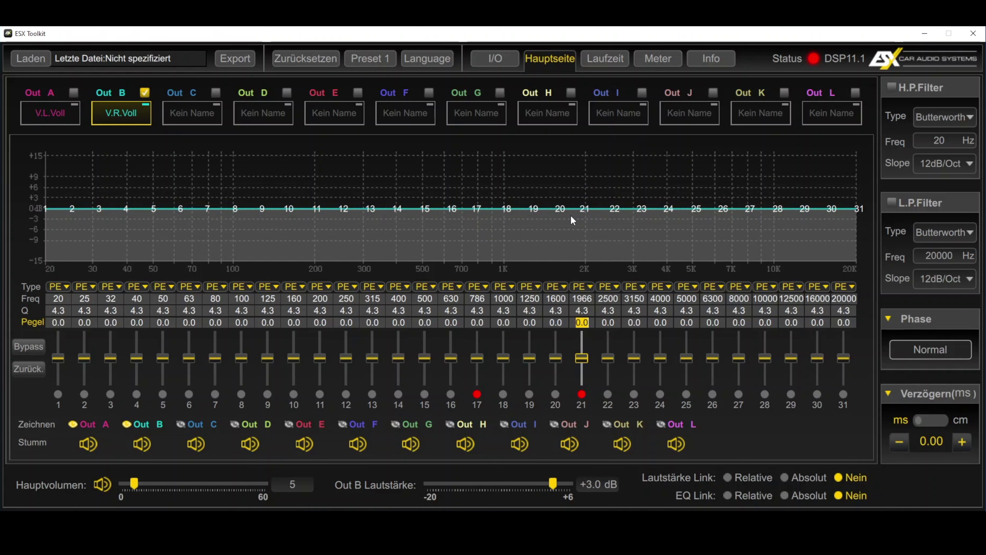
pyautogui.click(379, 58)
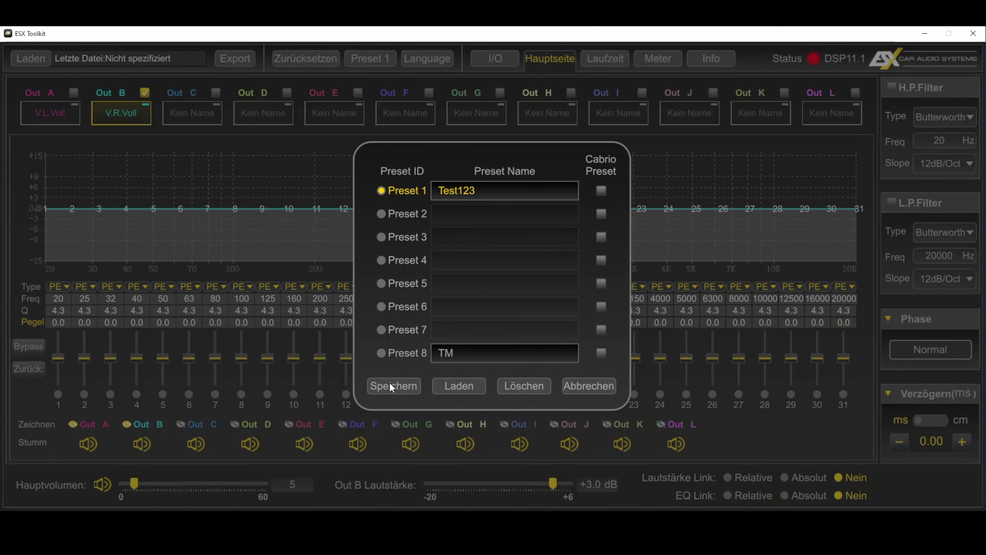
# Step: Save the flat settings as Preset 2 named 'Test321'
pyautogui.click(387, 210)
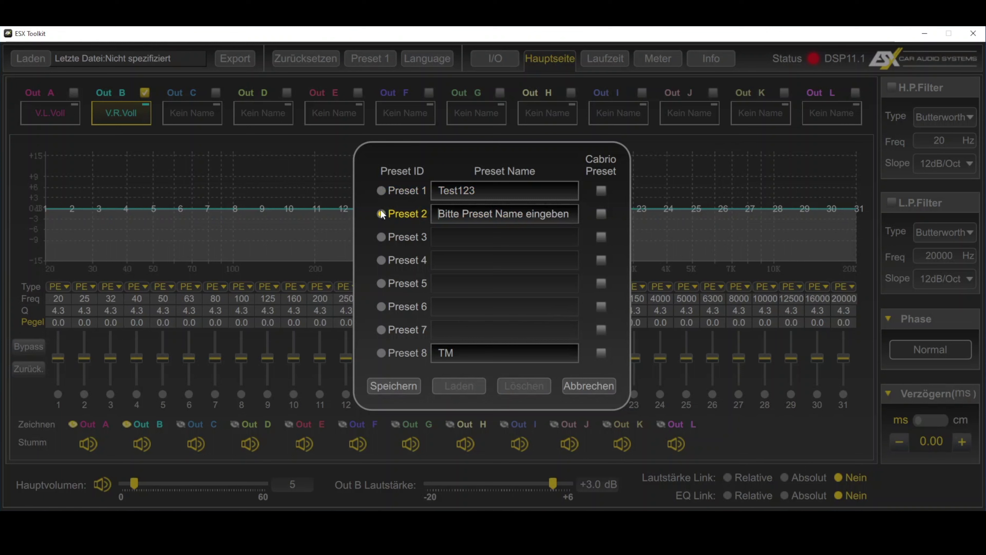
pyautogui.click(483, 212)
pyautogui.write('Test321')
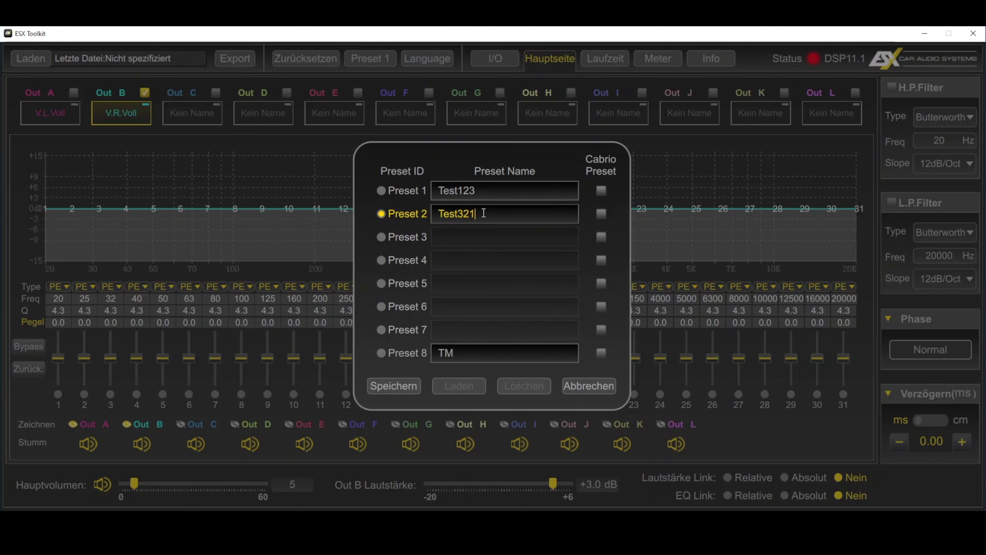
pyautogui.click(401, 393)
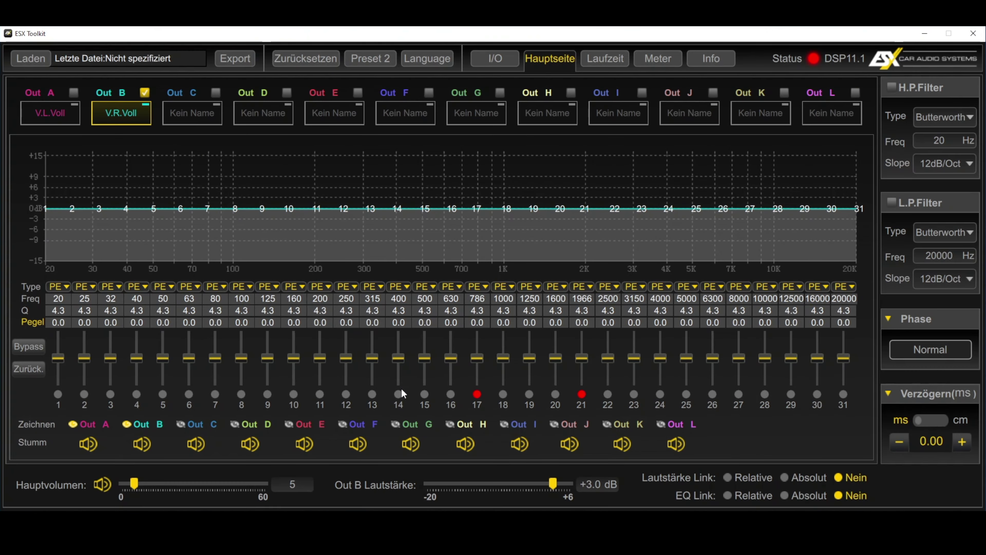
# Step: Load Preset 1 over the current settings, restoring the band 17 and 21 boosts
pyautogui.click(378, 64)
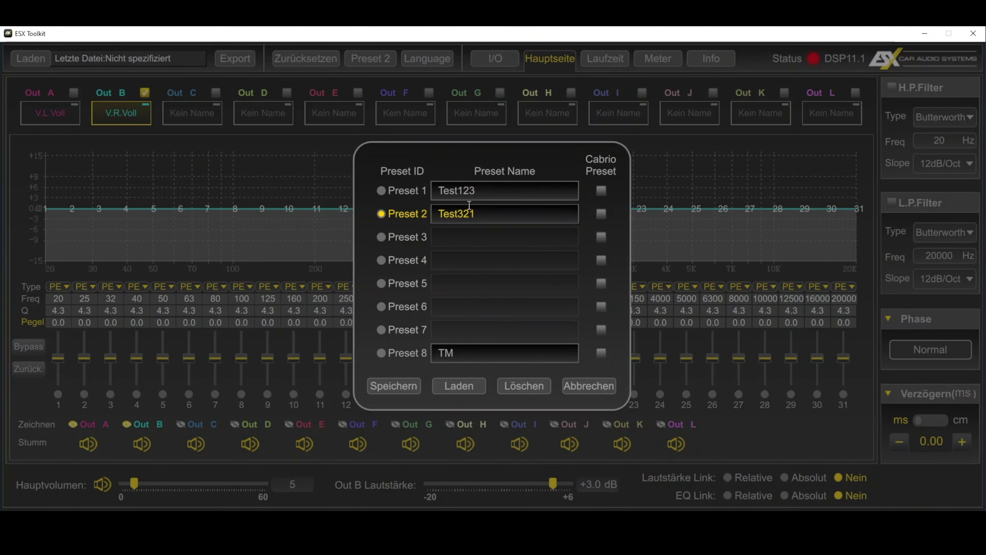
pyautogui.click(393, 190)
pyautogui.click(468, 387)
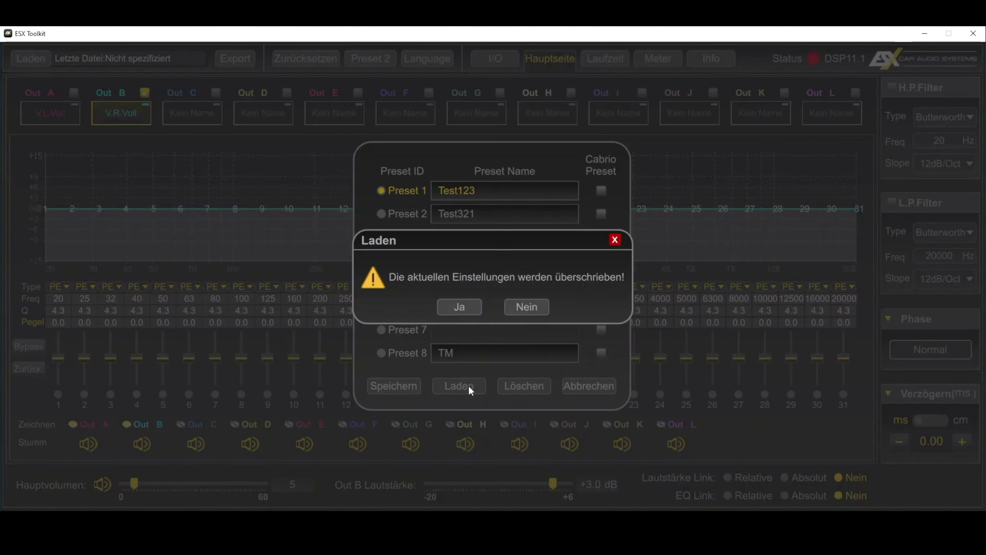
pyautogui.click(458, 307)
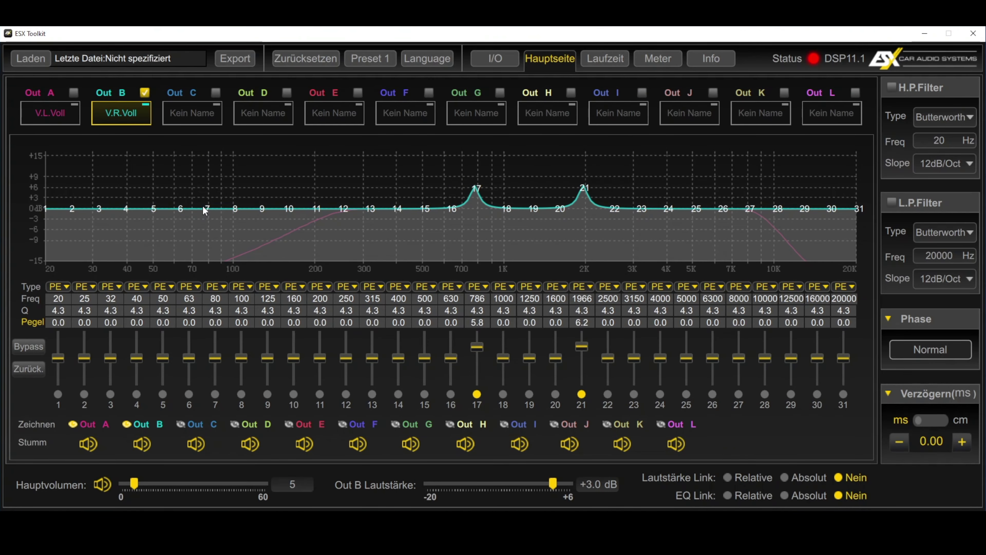
# Step: Load Preset 2 over the current settings
pyautogui.click(382, 61)
pyautogui.click(408, 216)
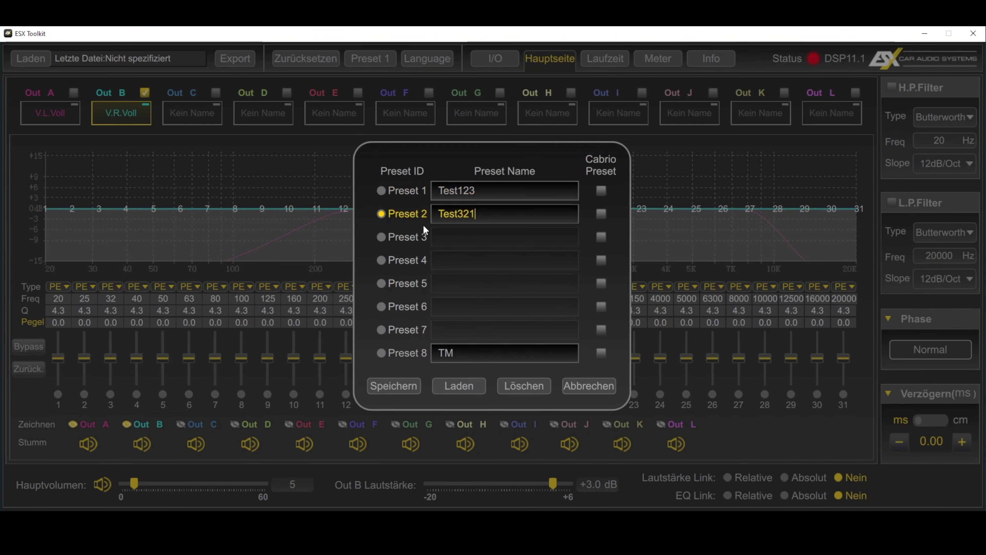
pyautogui.click(459, 385)
pyautogui.click(463, 306)
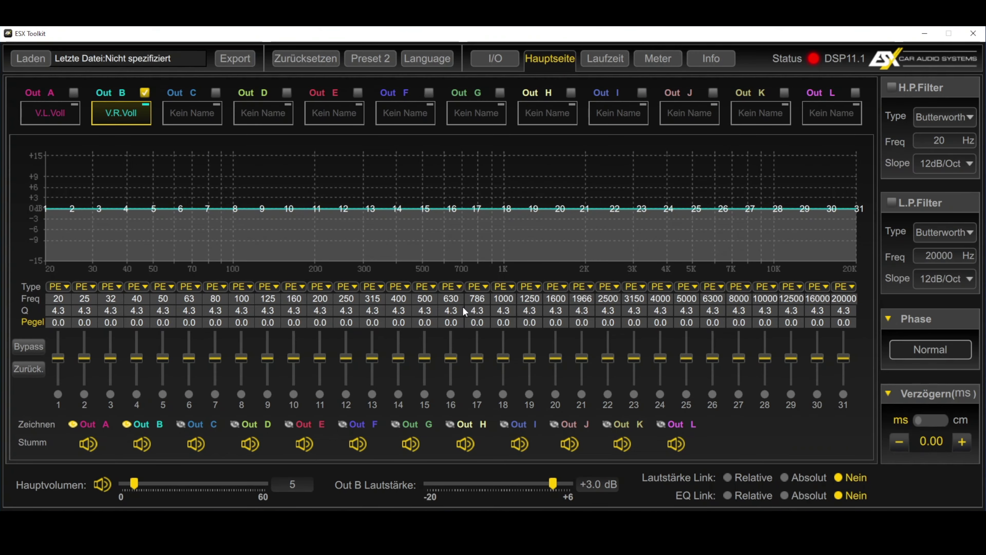
pyautogui.click(372, 357)
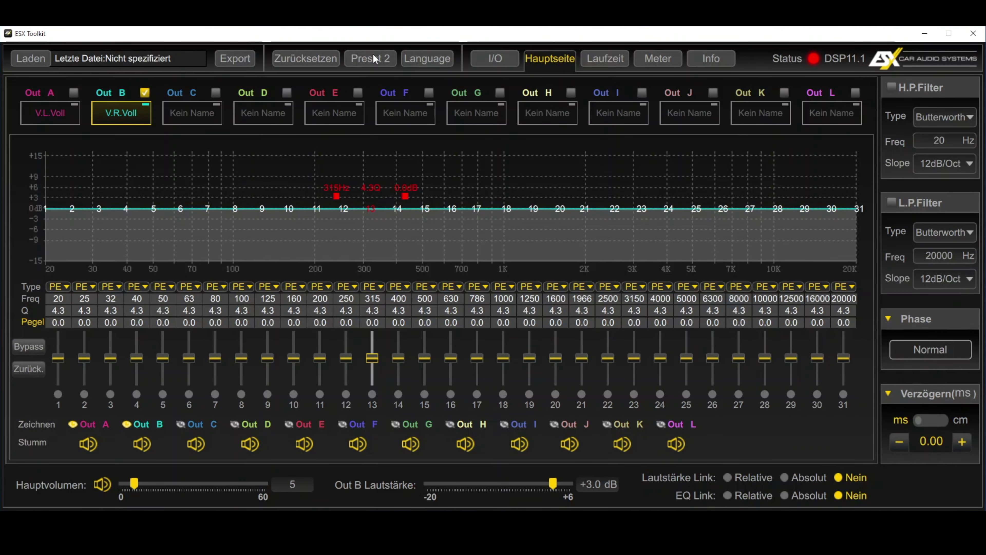
# Step: Reload Preset 1 to restore its band 17 and 21 peaks
pyautogui.click(372, 58)
pyautogui.click(393, 188)
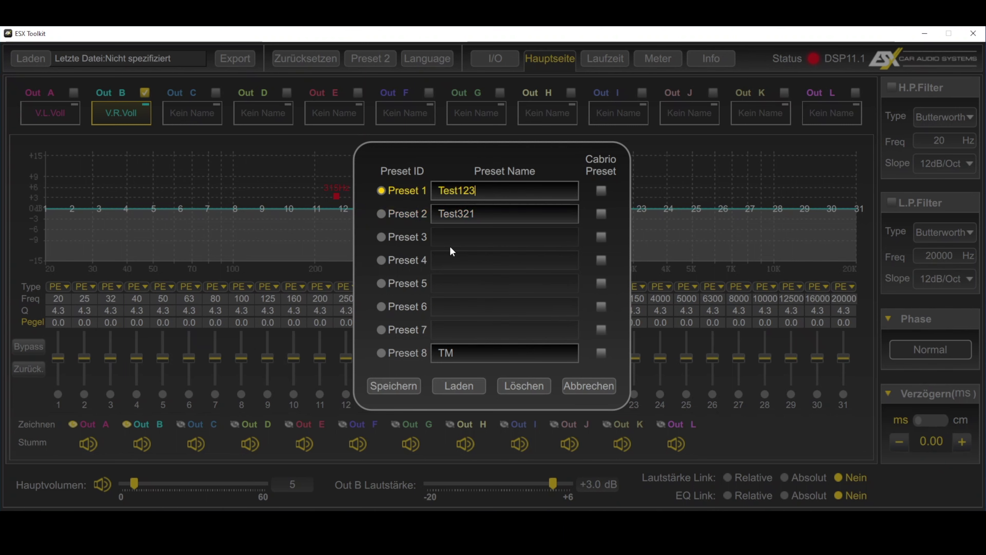
pyautogui.click(465, 387)
pyautogui.click(468, 306)
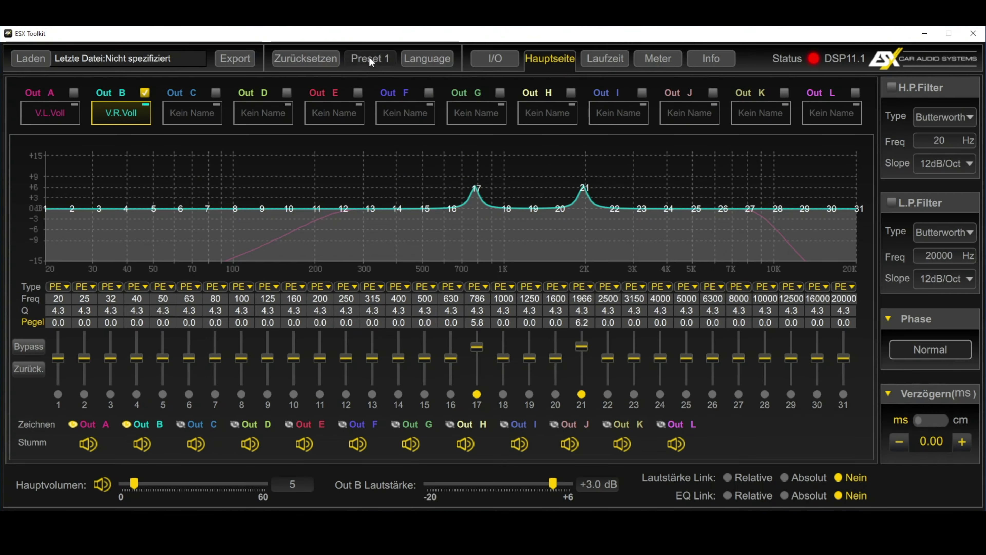
# Step: Delete Preset 2 and confirm only Test123 and TM remain in the preset list
pyautogui.click(370, 57)
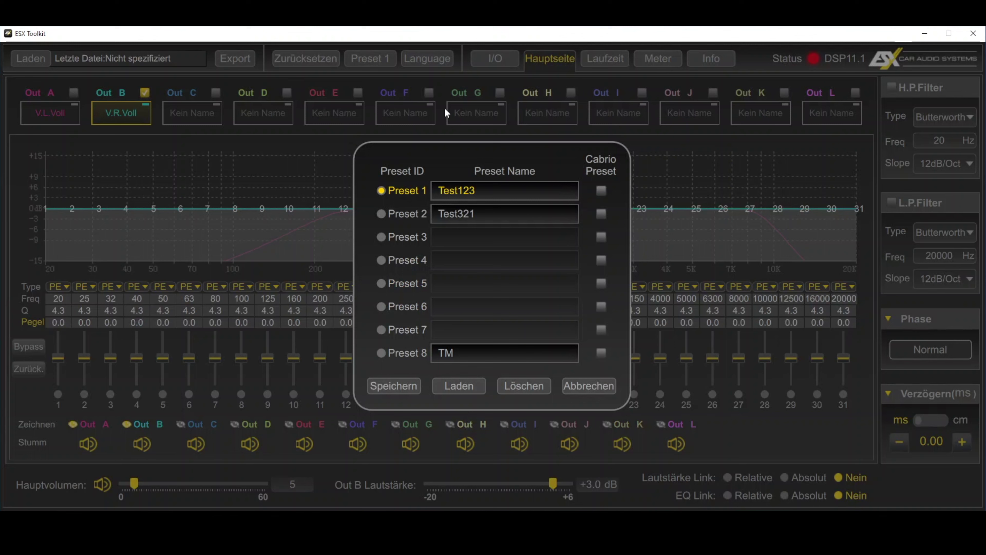
pyautogui.click(400, 216)
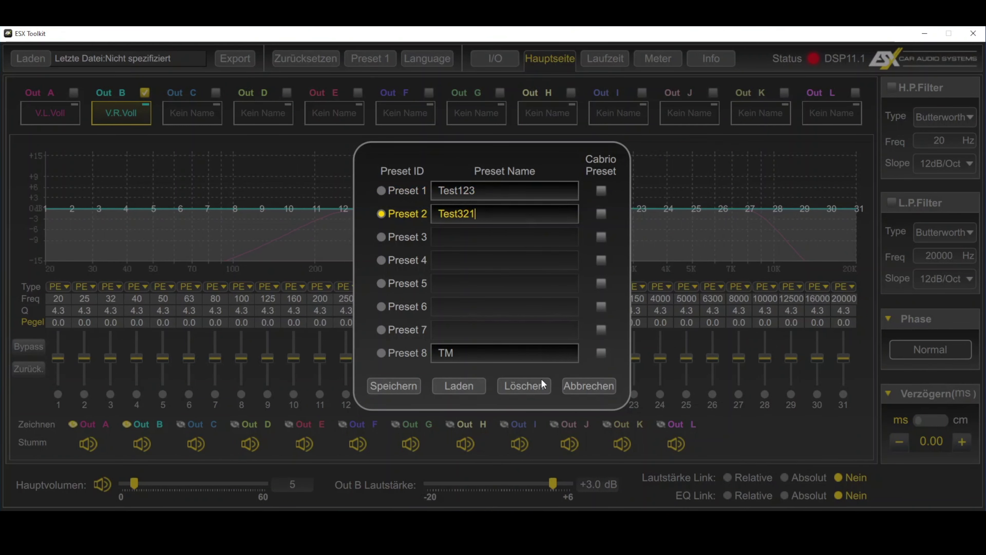
pyautogui.click(531, 391)
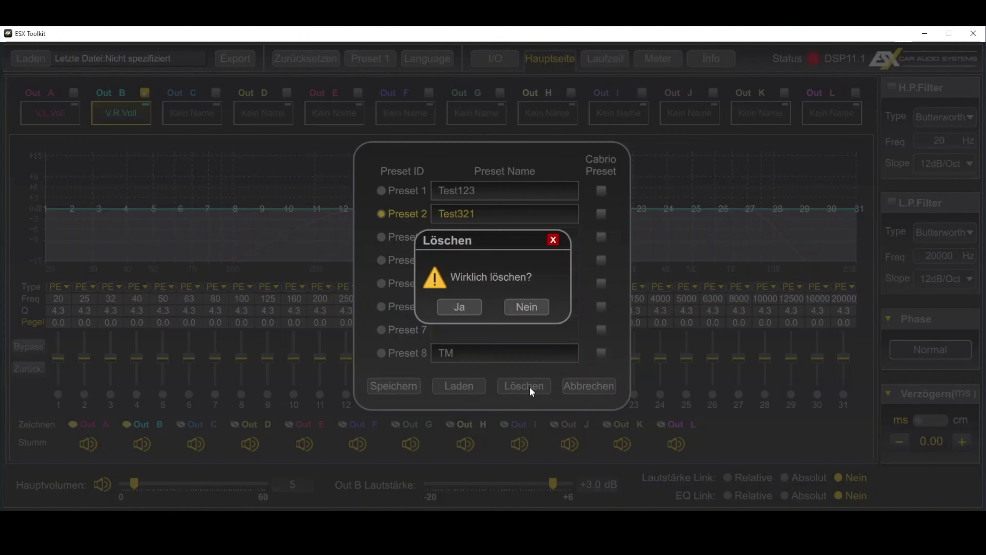
pyautogui.click(461, 305)
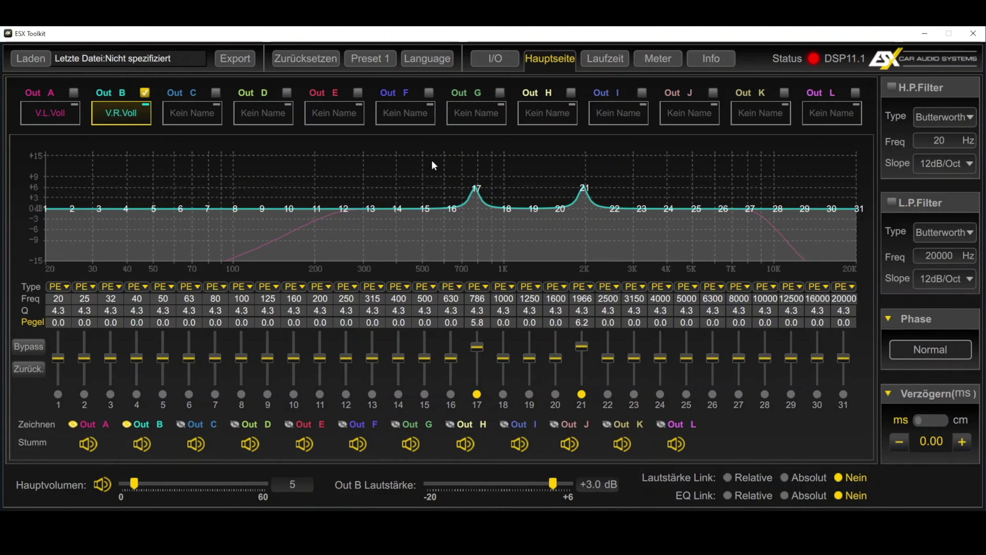
pyautogui.click(376, 59)
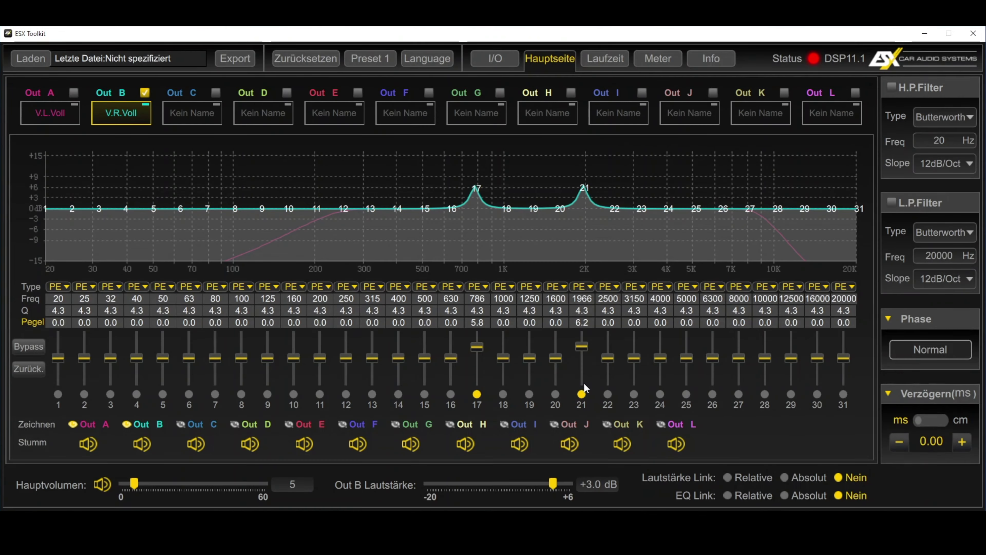
pyautogui.click(584, 383)
# Step: Export the configuration with a password to test123.dspc
pyautogui.click(234, 54)
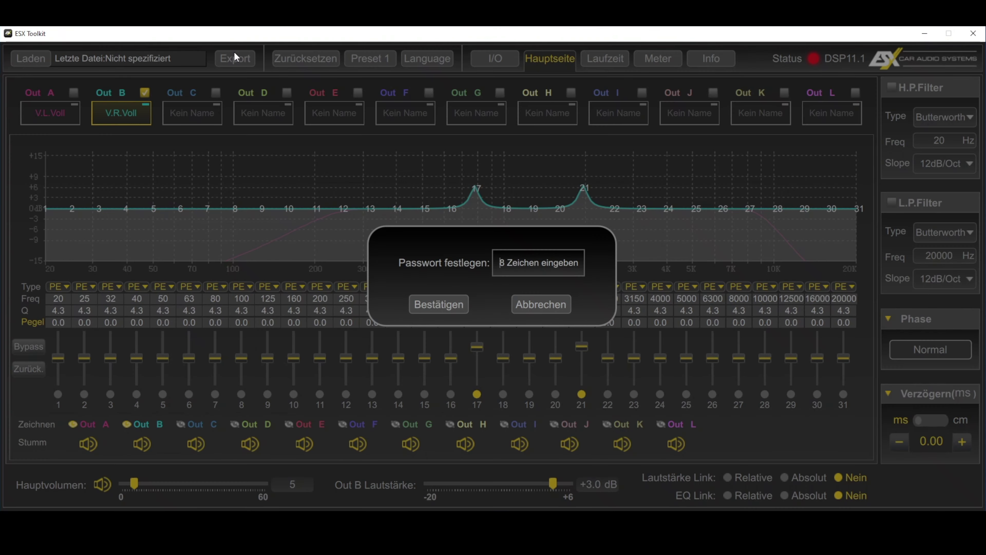
pyautogui.click(515, 268)
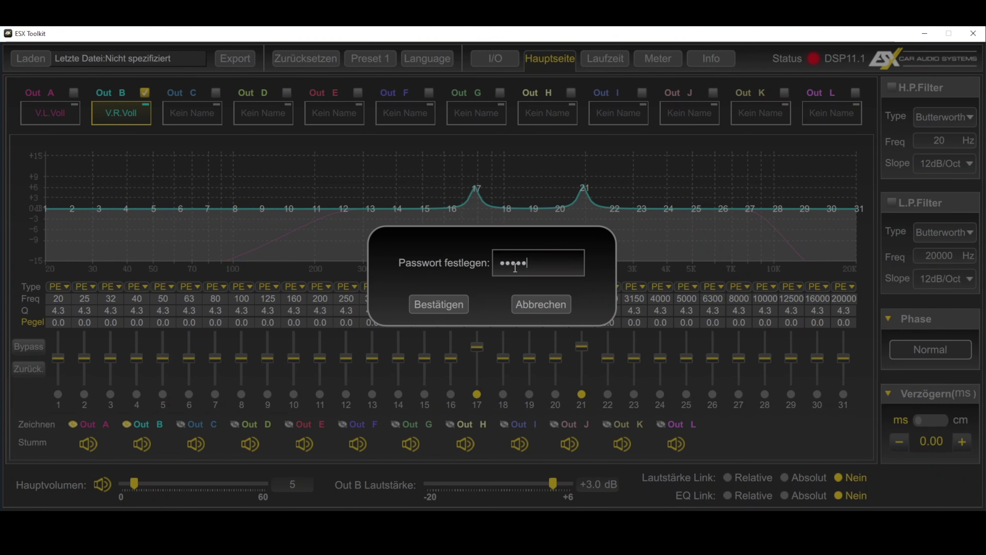
pyautogui.click(431, 306)
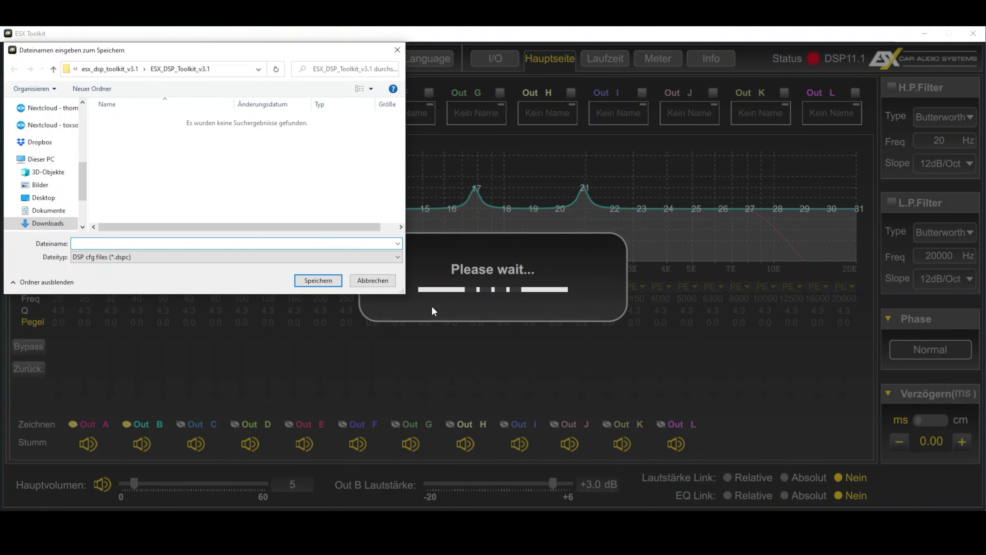
pyautogui.press('Left')
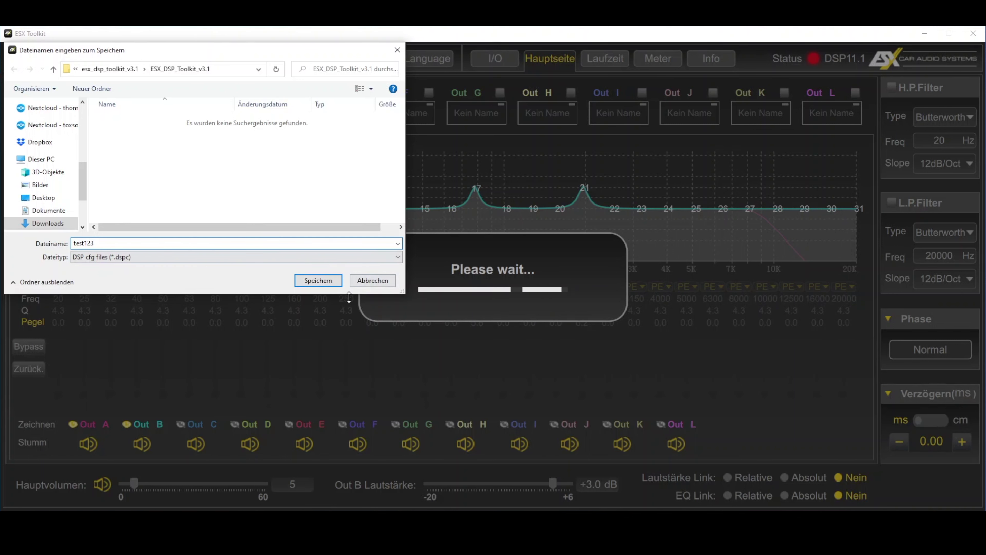
pyautogui.click(318, 281)
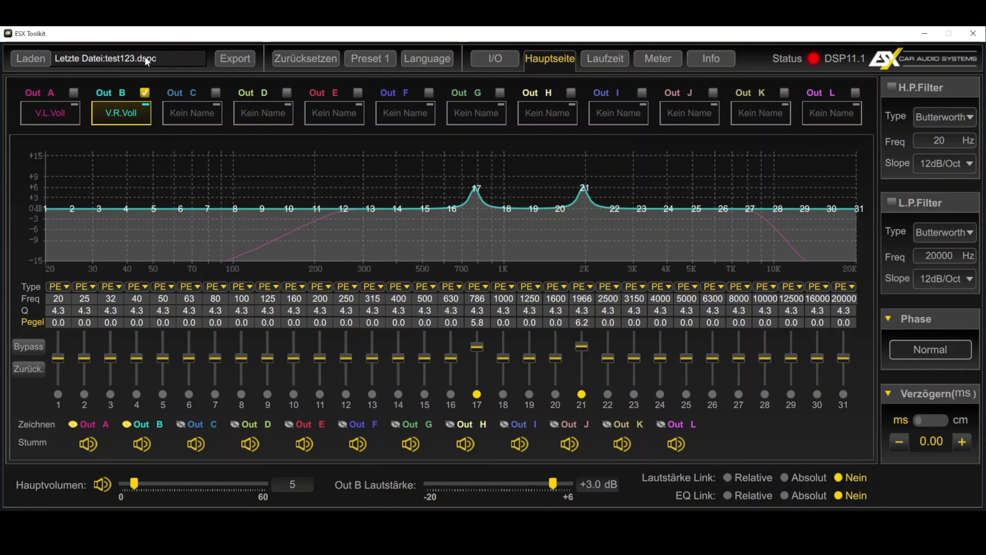
# Step: Lower band 17 to 3.2 dB and re-export, overwriting test123.dspc
pyautogui.click(475, 187)
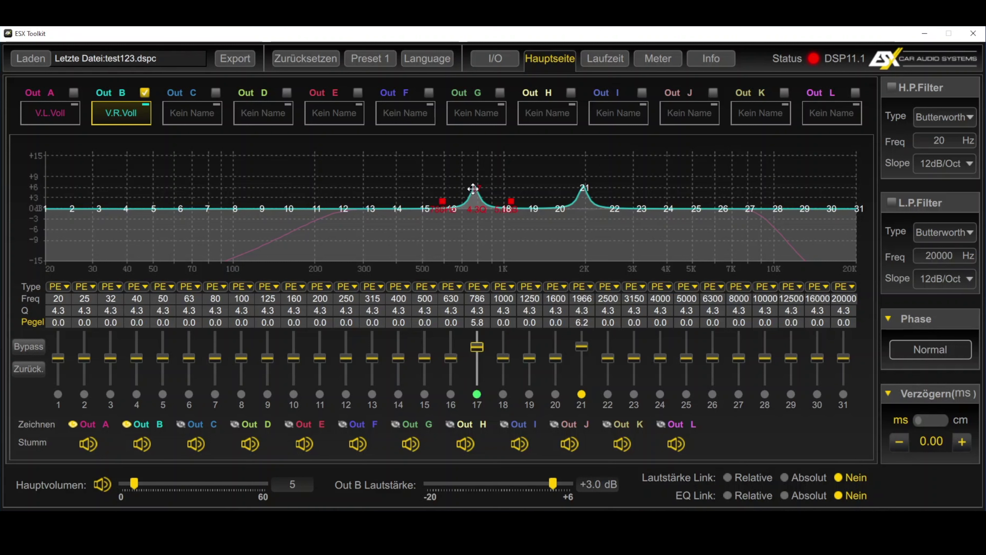
pyautogui.moveTo(476, 186); pyautogui.dragTo(475, 197)
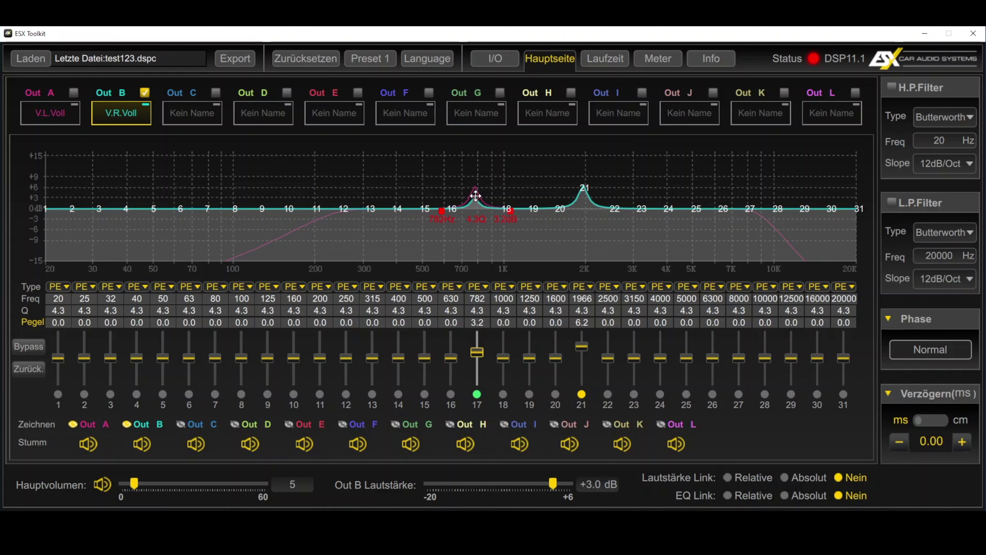
pyautogui.click(236, 60)
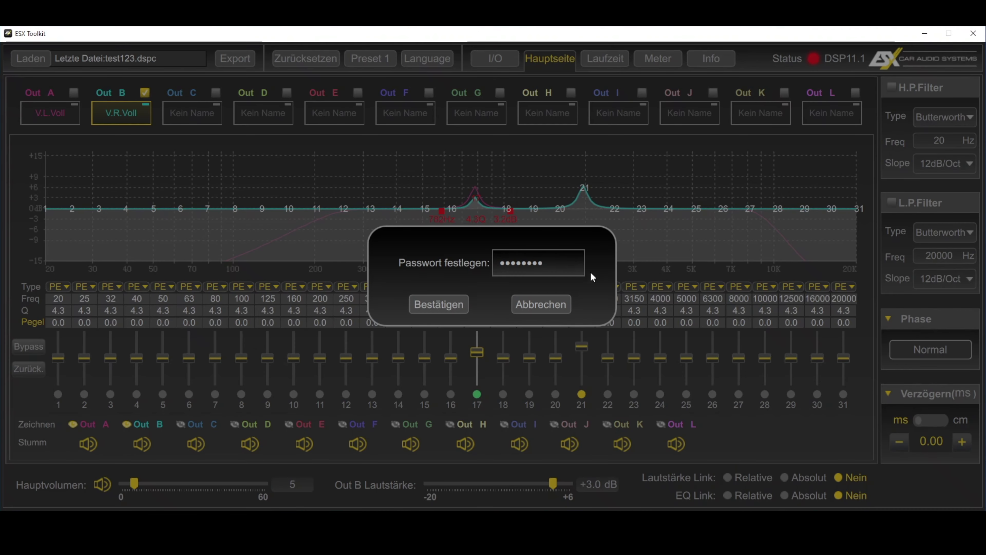
pyautogui.click(444, 298)
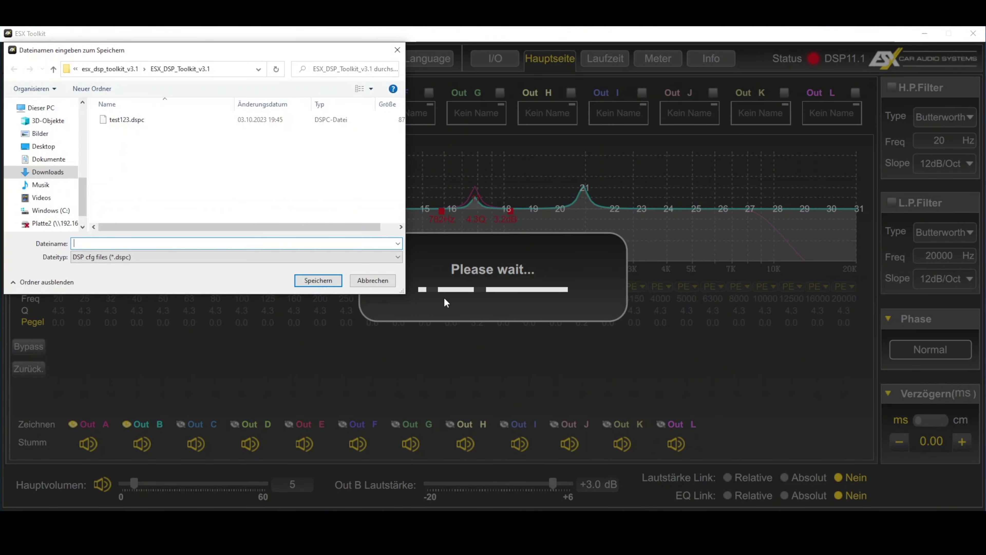
pyautogui.click(117, 120)
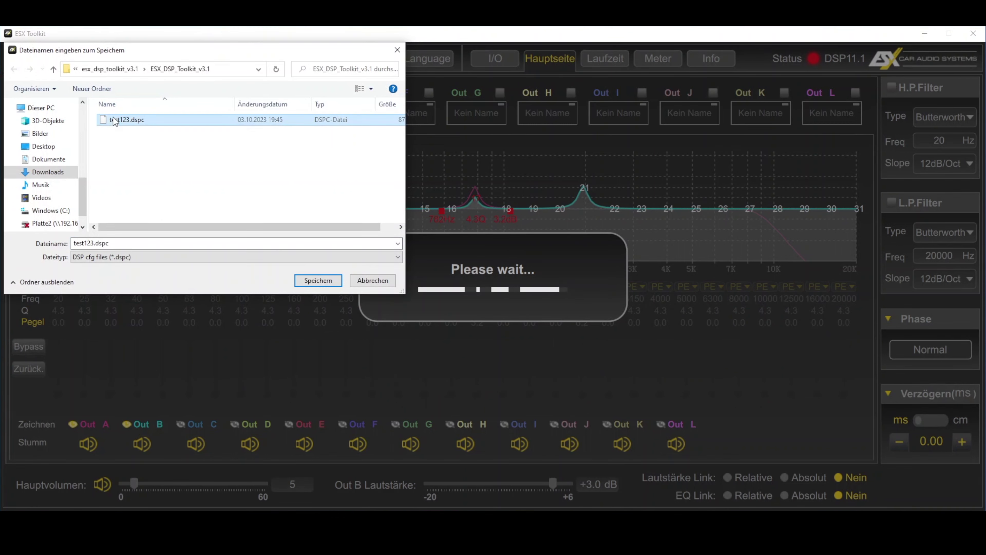
pyautogui.click(314, 280)
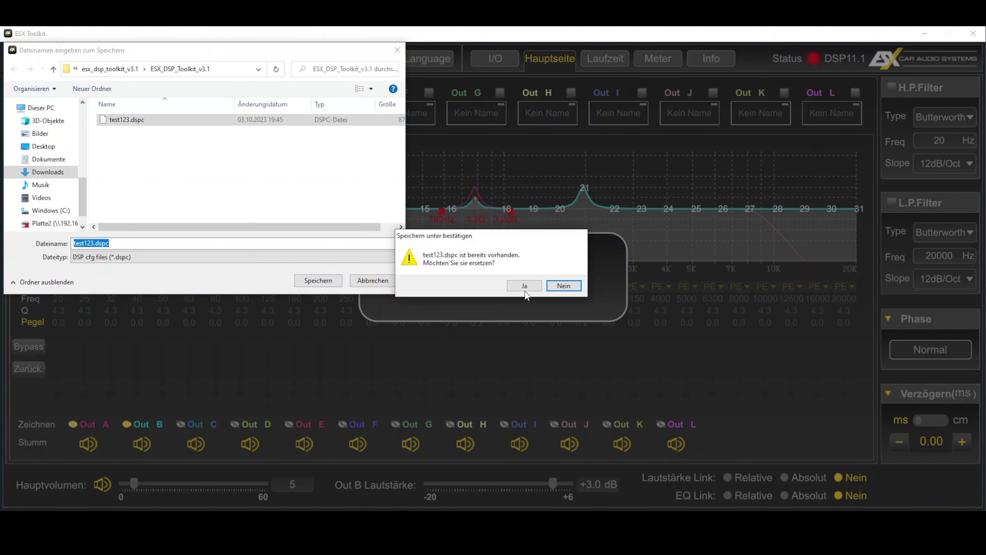
pyautogui.click(533, 289)
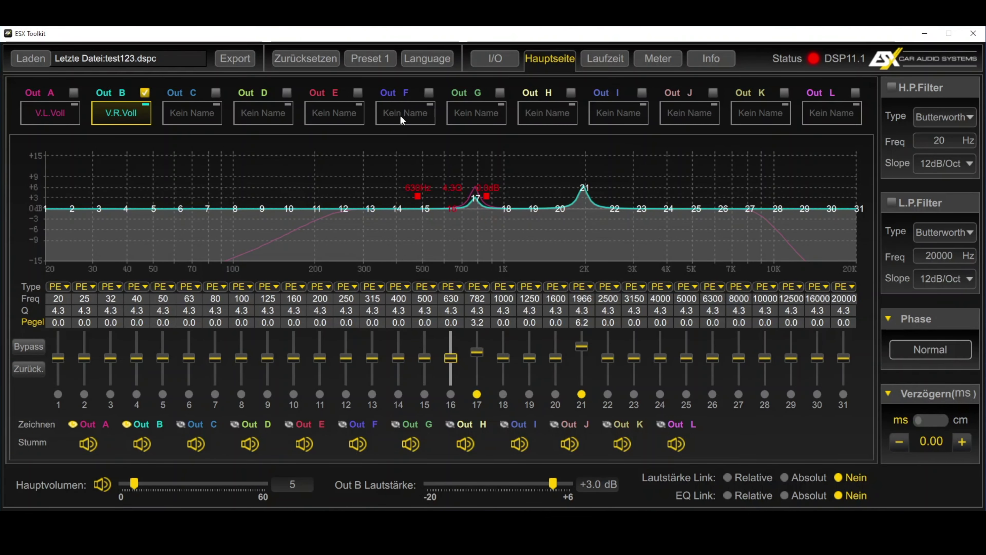
pyautogui.click(378, 58)
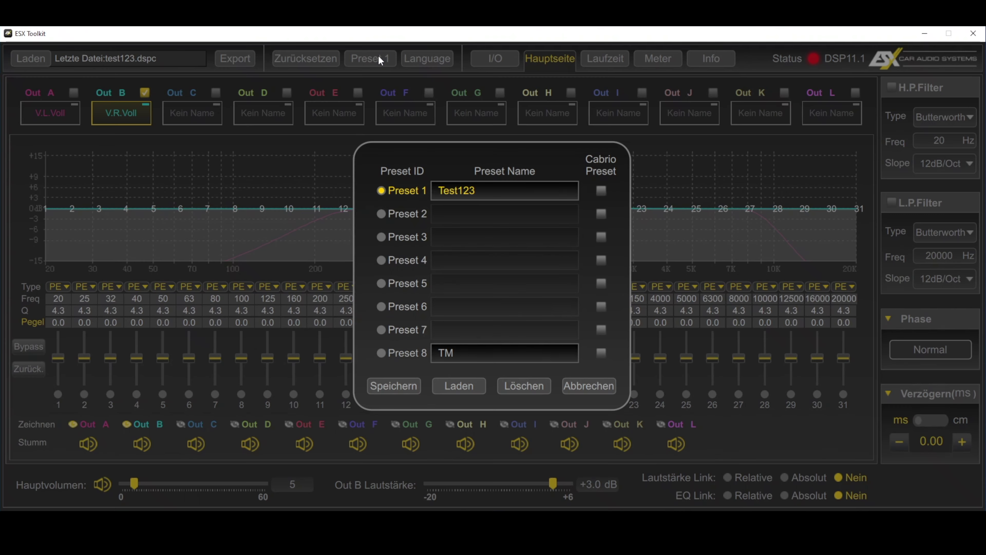
# Step: Overwrite Preset 1 with the current settings and also save them as new Preset 2 'test321'
pyautogui.click(395, 383)
pyautogui.click(460, 307)
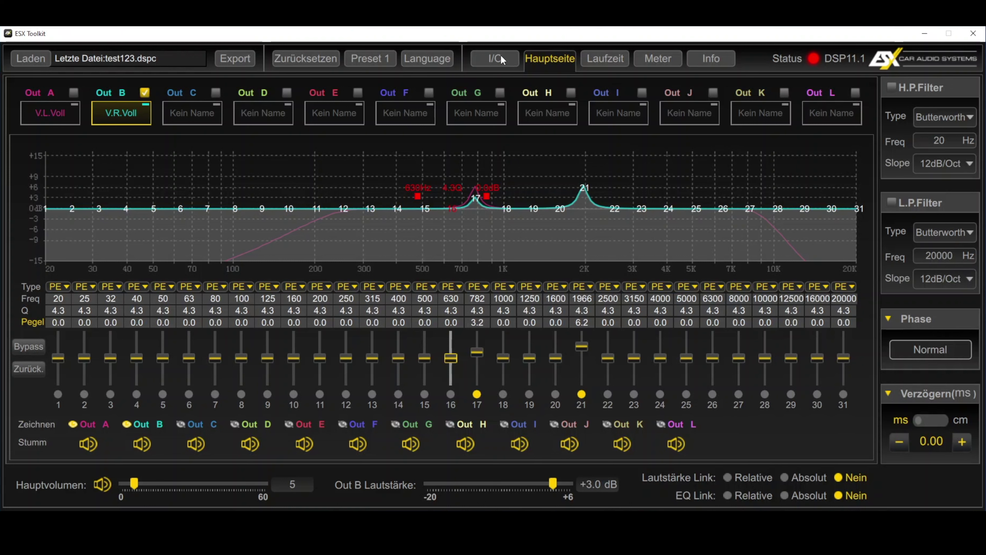
pyautogui.click(379, 59)
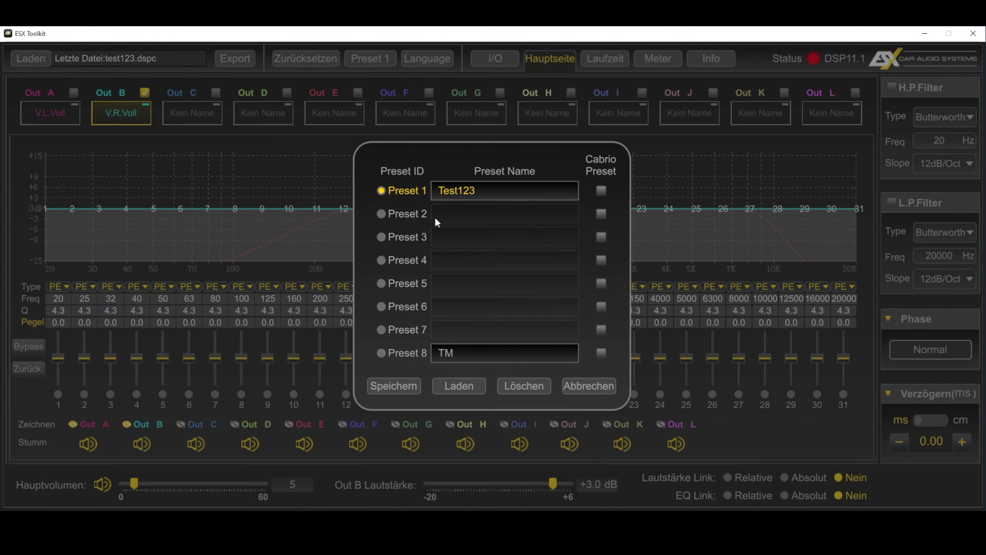
pyautogui.click(393, 212)
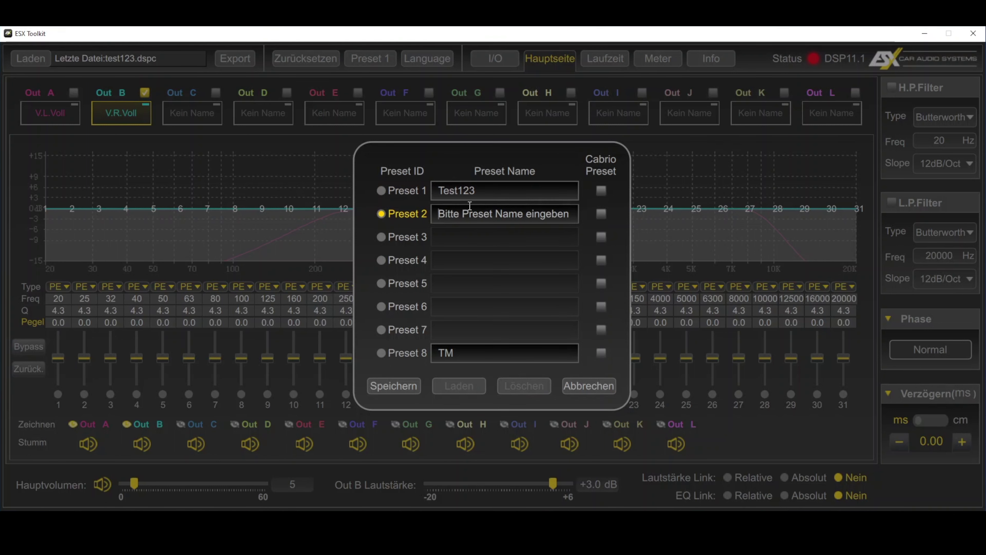
pyautogui.write('test32')
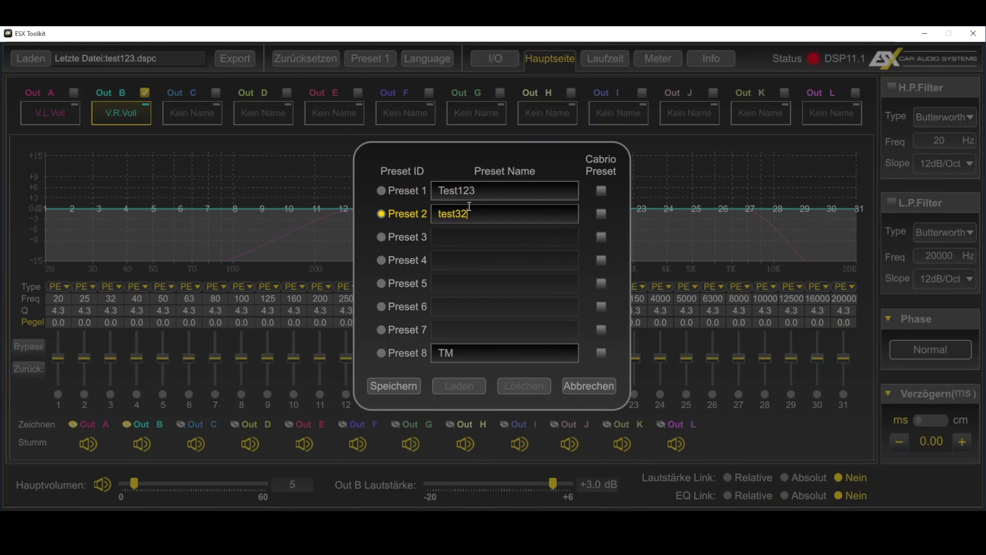
pyautogui.write('1')
pyautogui.click(395, 387)
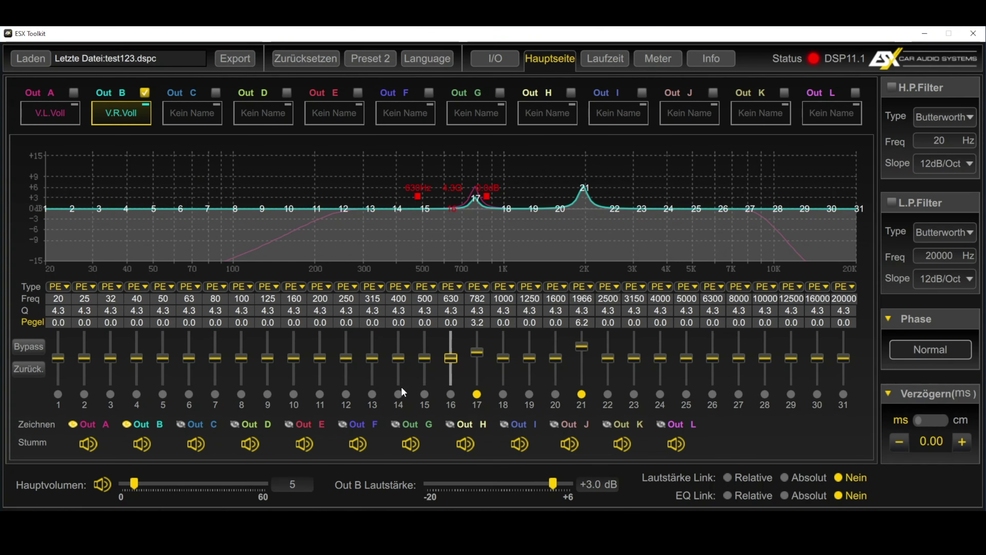
pyautogui.click(306, 57)
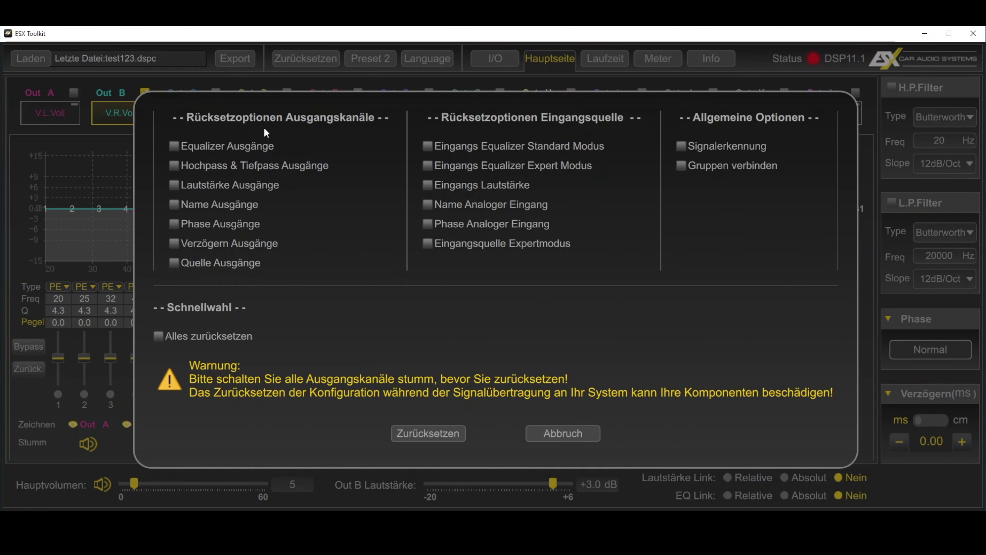
# Step: Reset all settings except Lautstärke, Name, Phase, Verzögern, Quelle Ausgänge and Signalerkennung, confirming with Ja
pyautogui.click(215, 337)
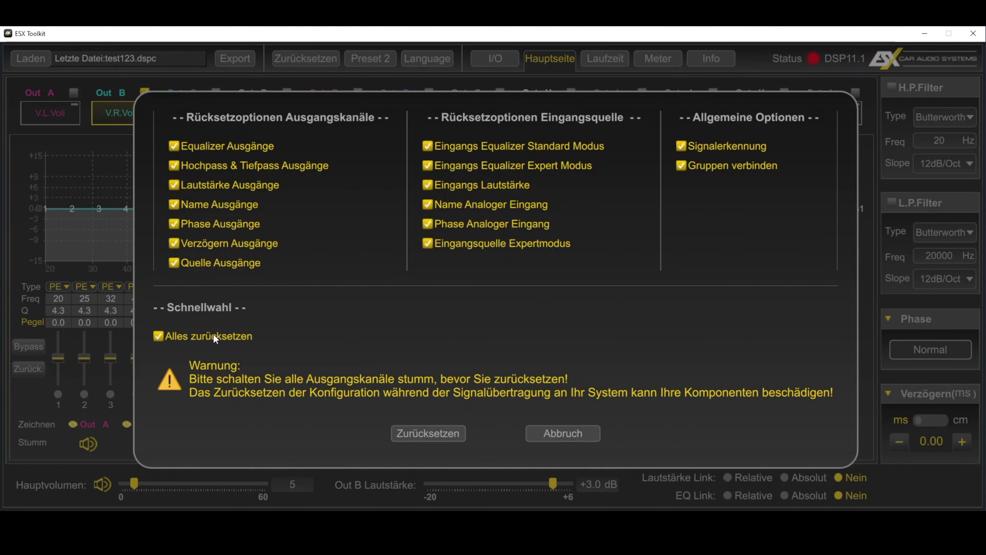
pyautogui.click(213, 334)
pyautogui.click(214, 335)
pyautogui.click(214, 243)
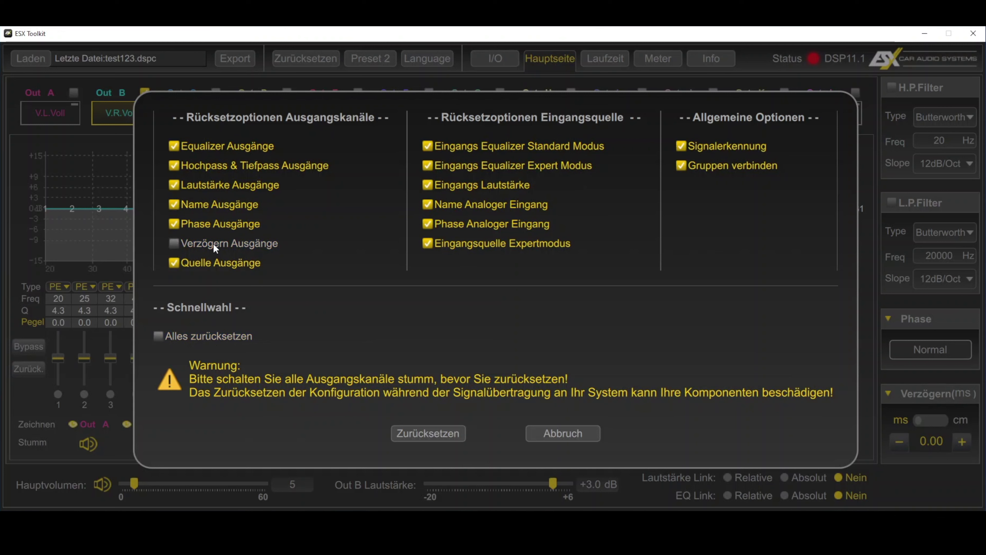
pyautogui.click(229, 219)
pyautogui.click(212, 205)
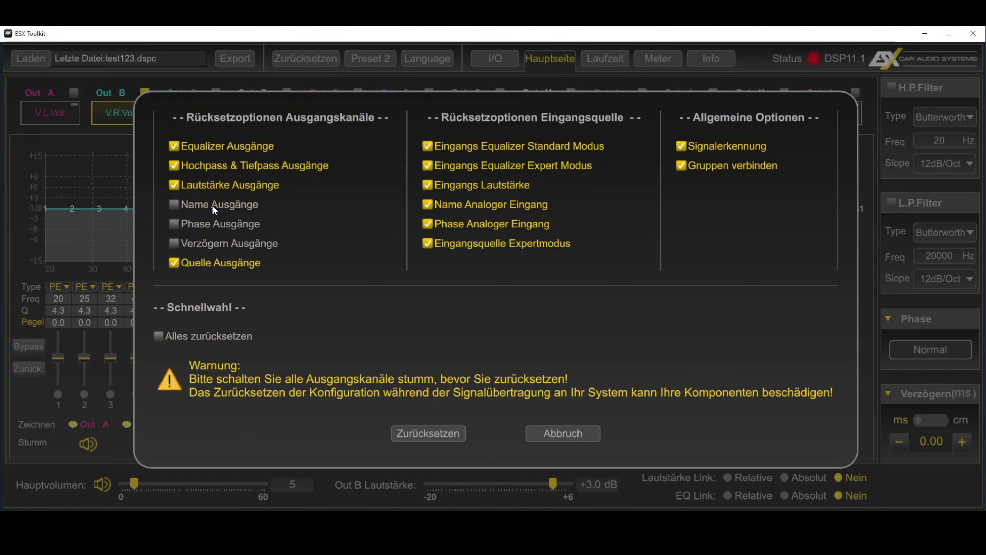
pyautogui.click(207, 260)
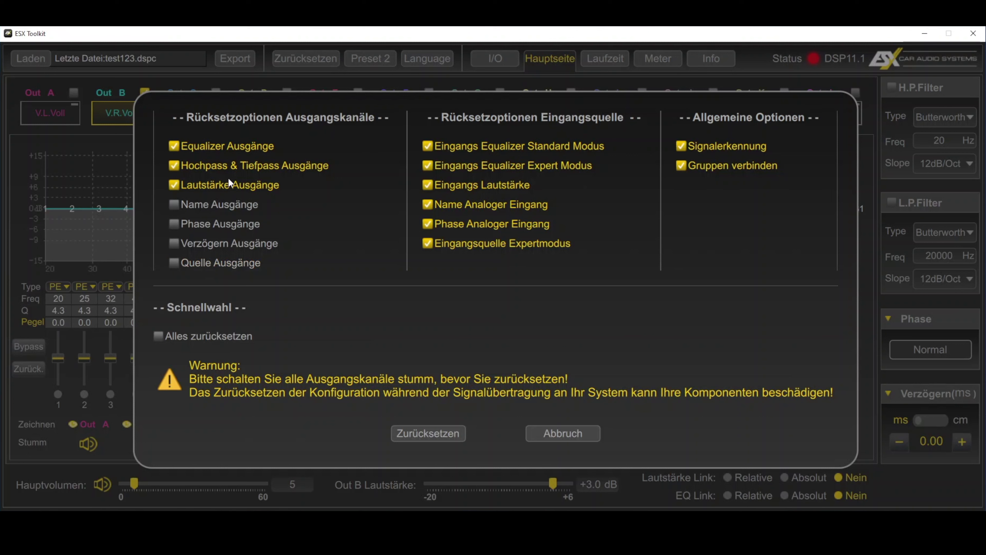
pyautogui.click(229, 187)
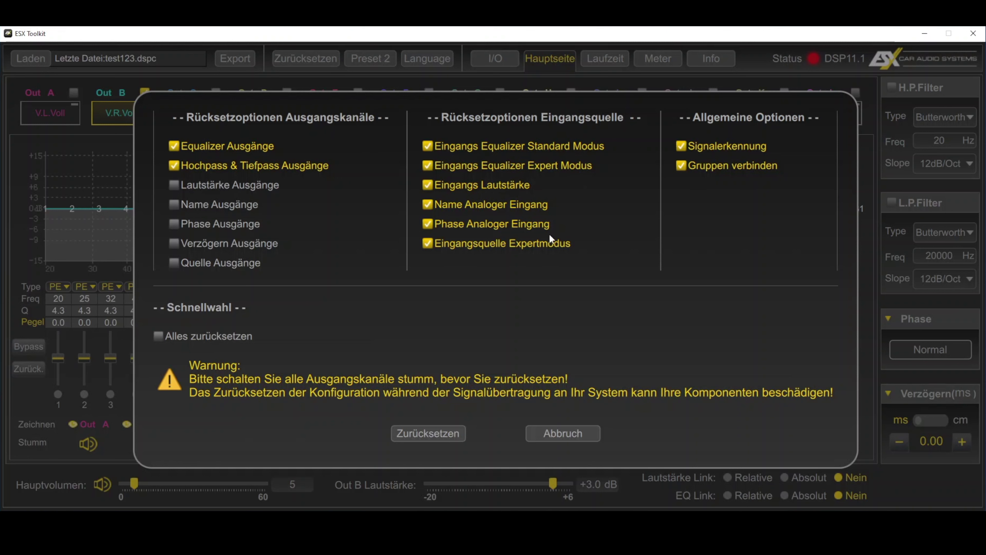
pyautogui.click(724, 145)
pyautogui.click(435, 432)
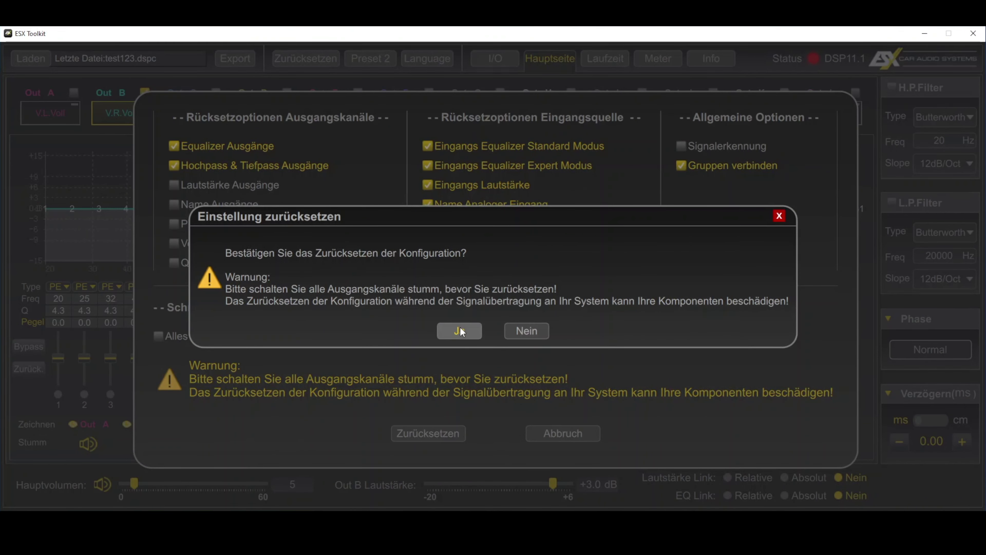
pyautogui.click(460, 330)
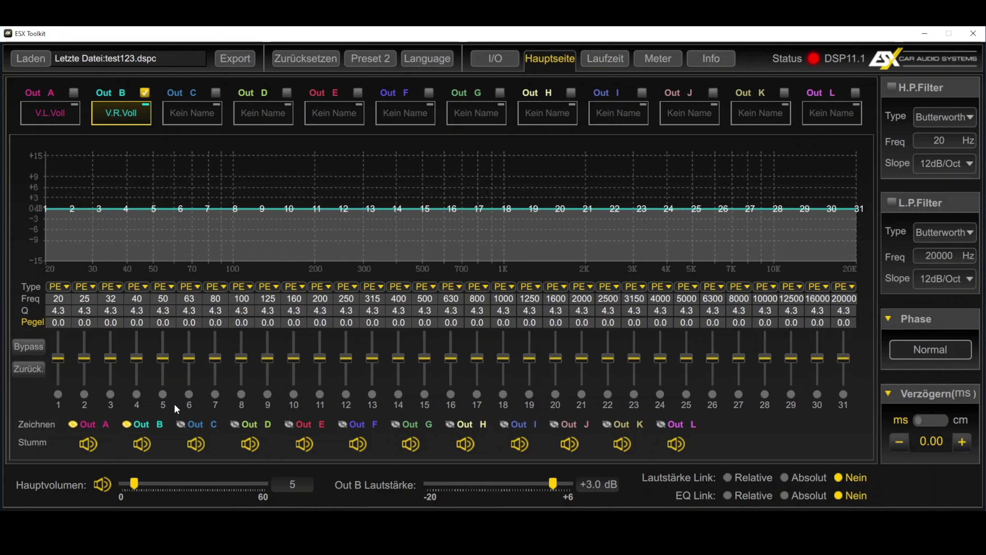
# Step: Load the test123.dspc configuration file
pyautogui.click(370, 208)
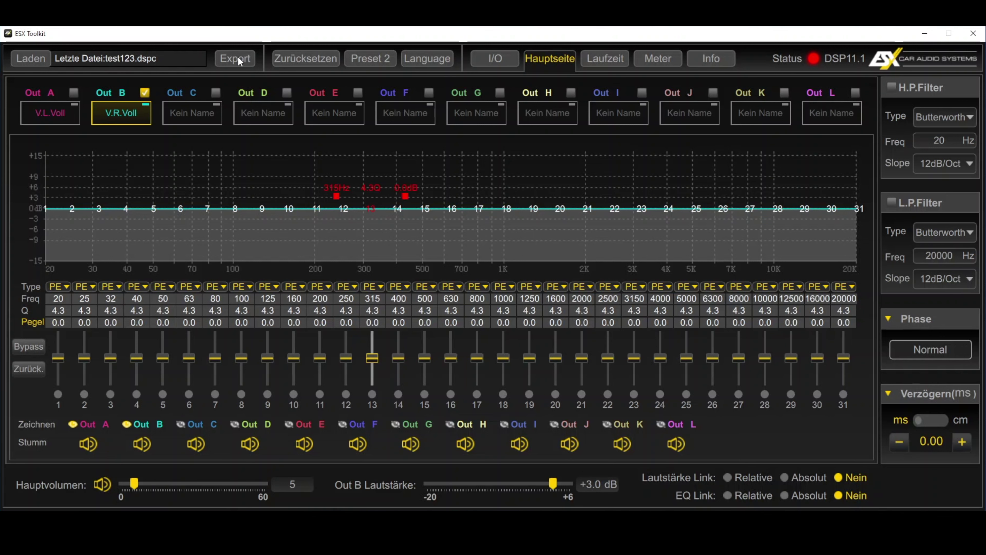
pyautogui.click(27, 62)
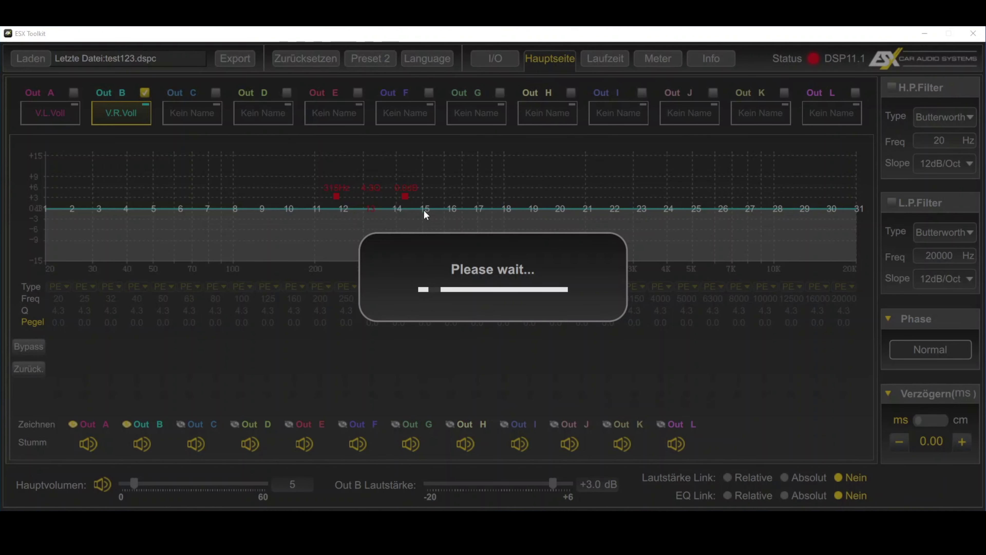
pyautogui.doubleClick(140, 117)
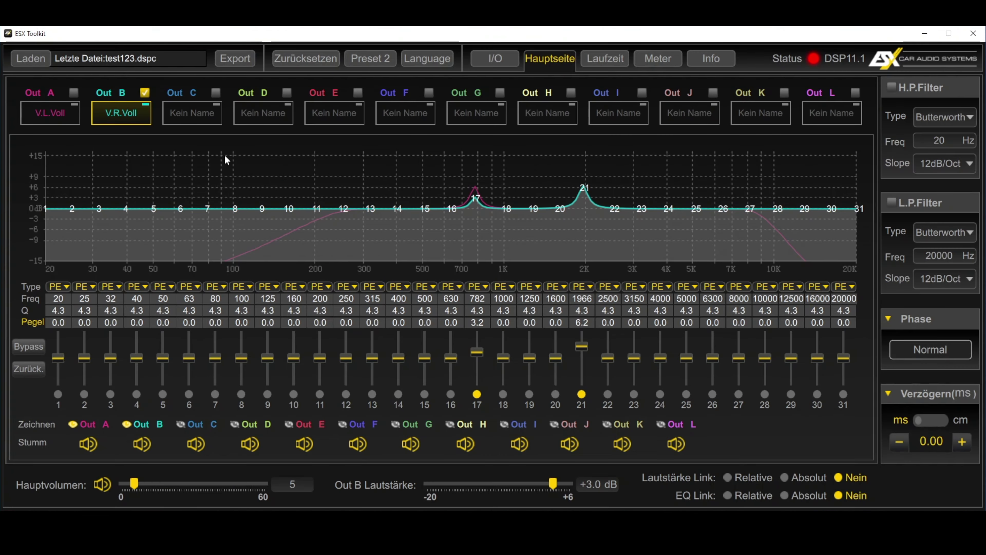
# Step: Overwrite Preset 2 test321 with the loaded settings and enable the low-pass filter at 20000 Hz
pyautogui.click(380, 57)
pyautogui.click(394, 382)
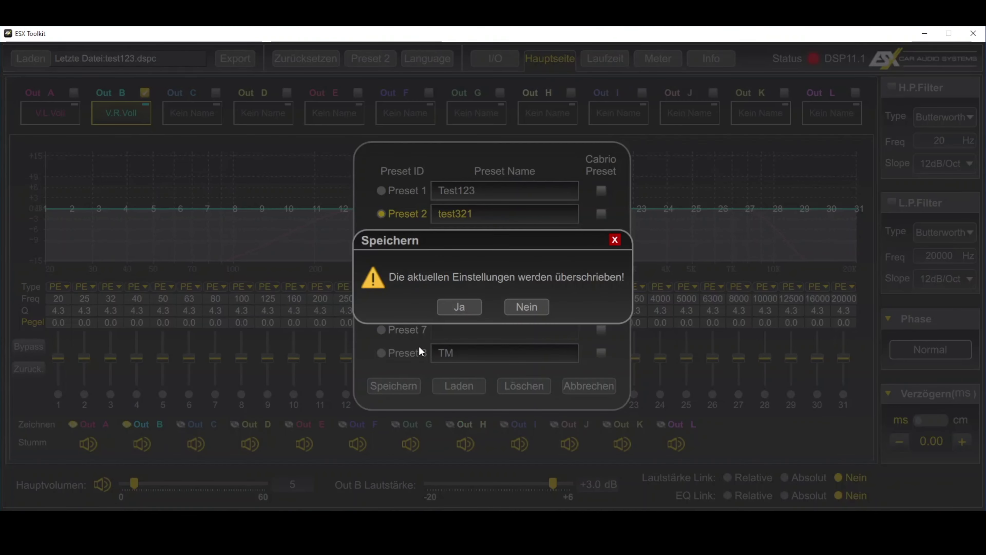
pyautogui.click(466, 306)
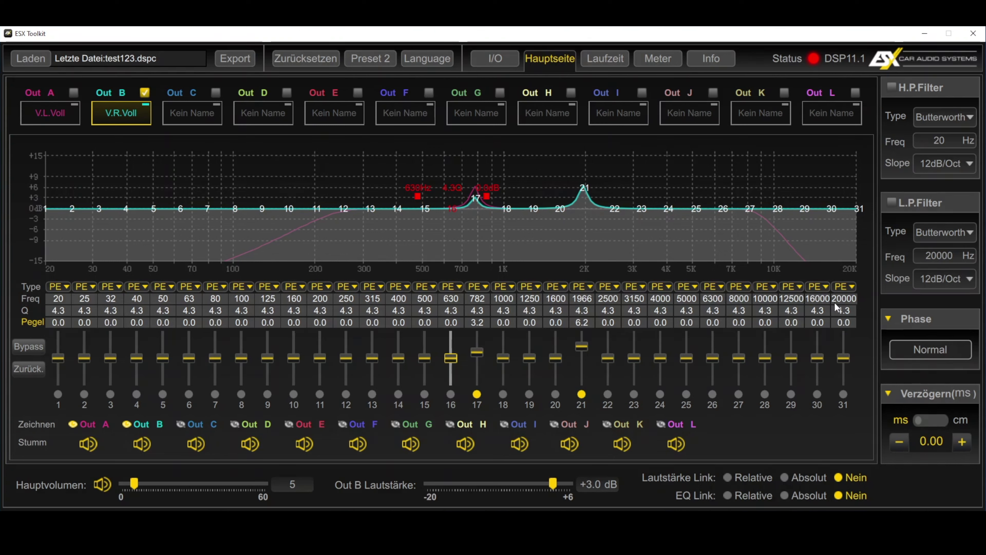
pyautogui.click(891, 202)
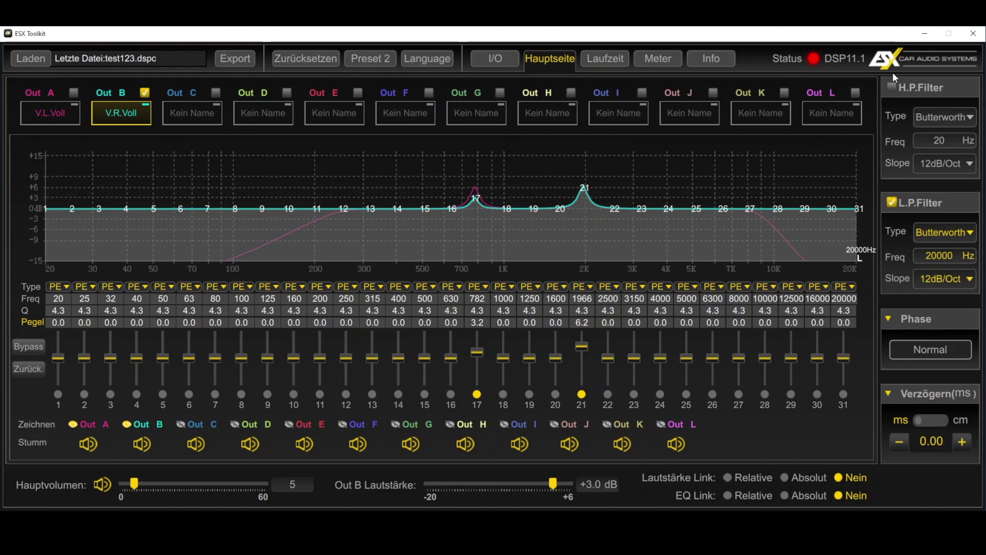
# Step: Enable Out B's high-pass filter at 300 Hz
pyautogui.click(892, 86)
pyautogui.click(936, 144)
pyautogui.write('300')
pyautogui.press('Return')
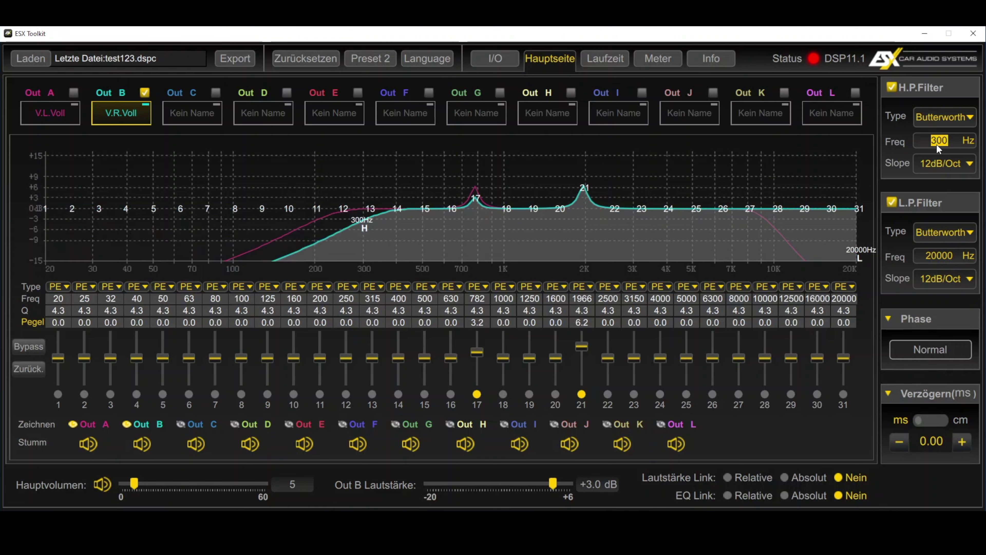
# Step: Move the low-pass filter frequency to 1500 Hz
pyautogui.click(940, 255)
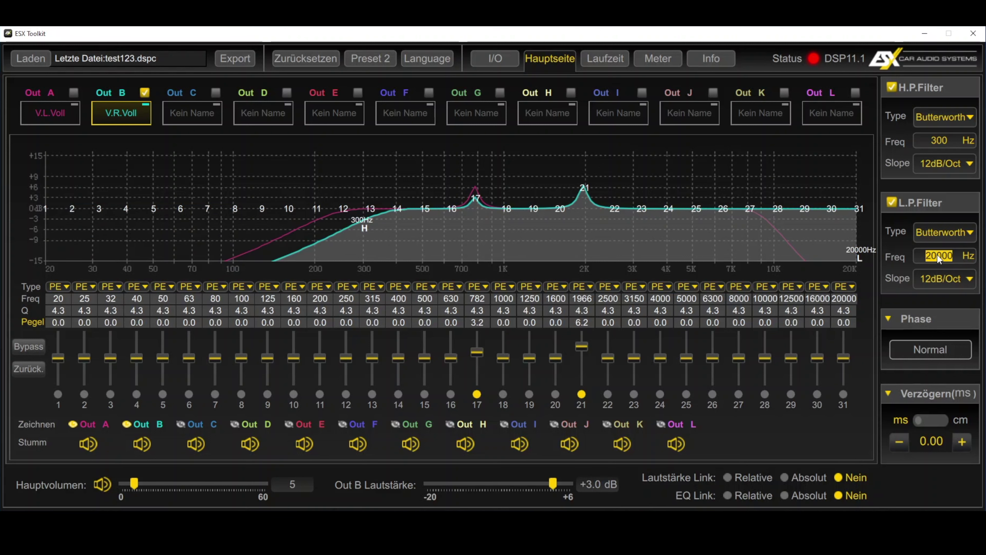
pyautogui.write('1500')
pyautogui.press('Return')
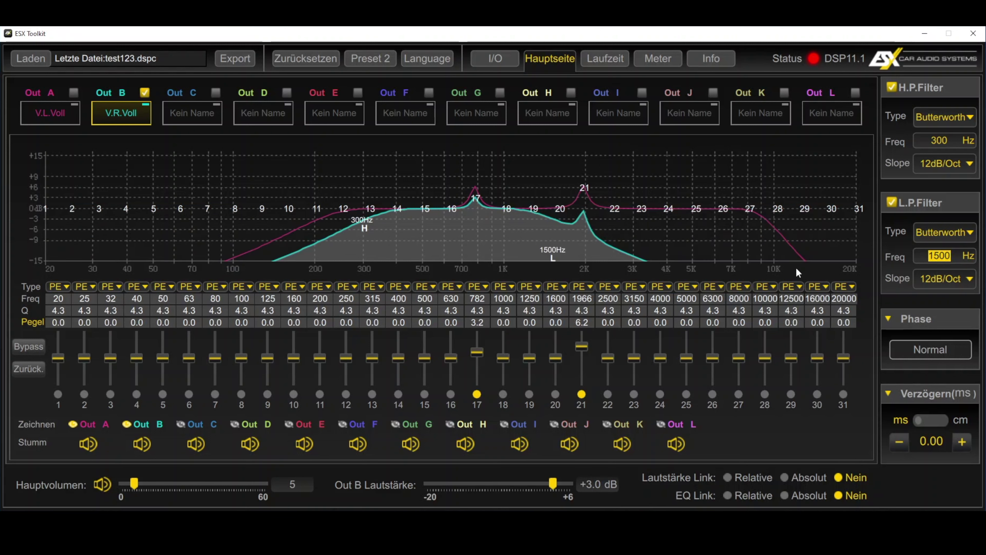